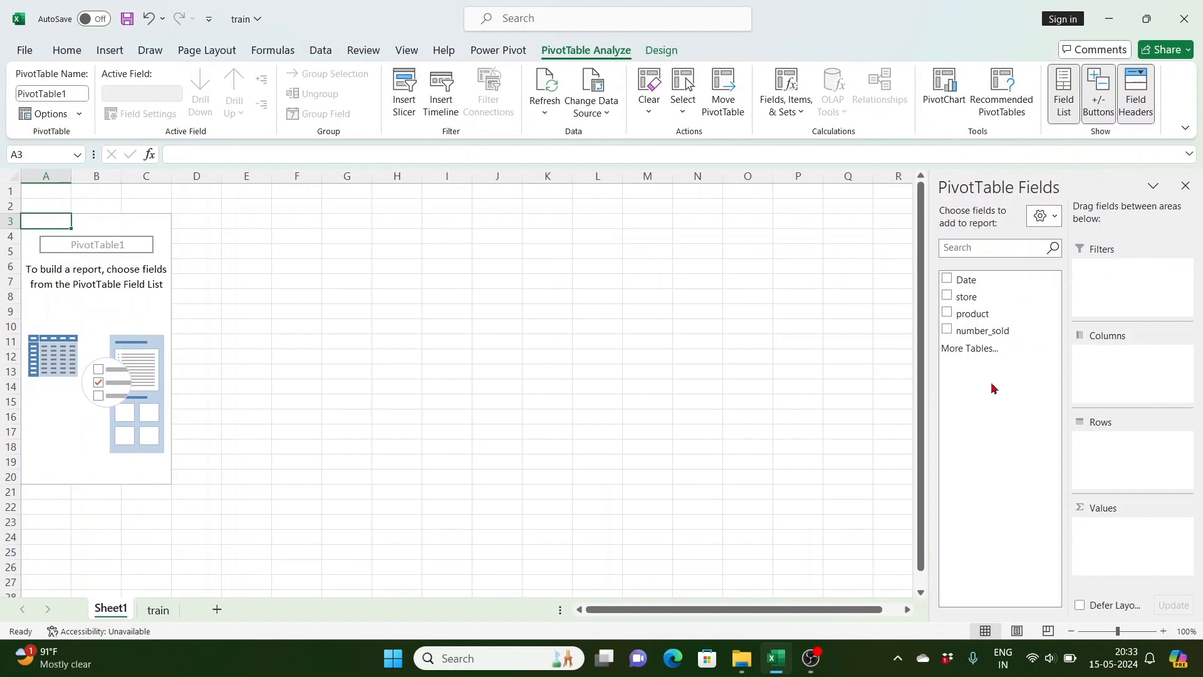
# Step: Build the pivot table with store in rows, product in columns, and sum of number_sold as values
pyautogui.moveTo(989, 296); pyautogui.dragTo(1117, 442)
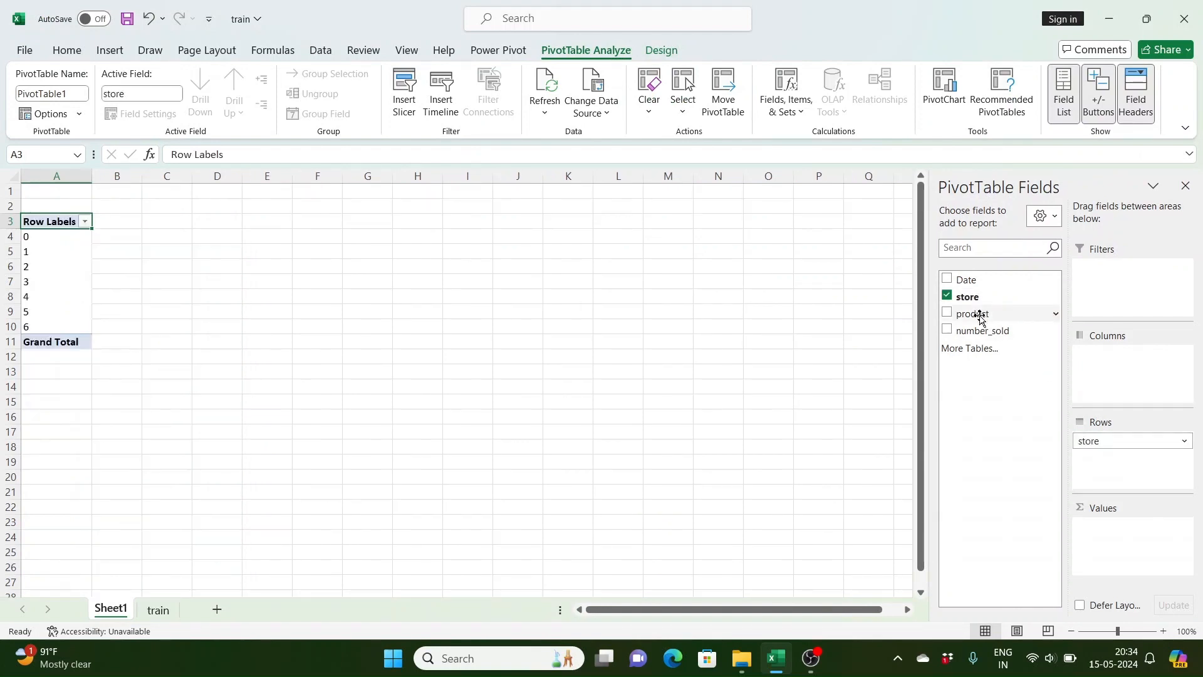
pyautogui.moveTo(1023, 345); pyautogui.dragTo(1126, 373)
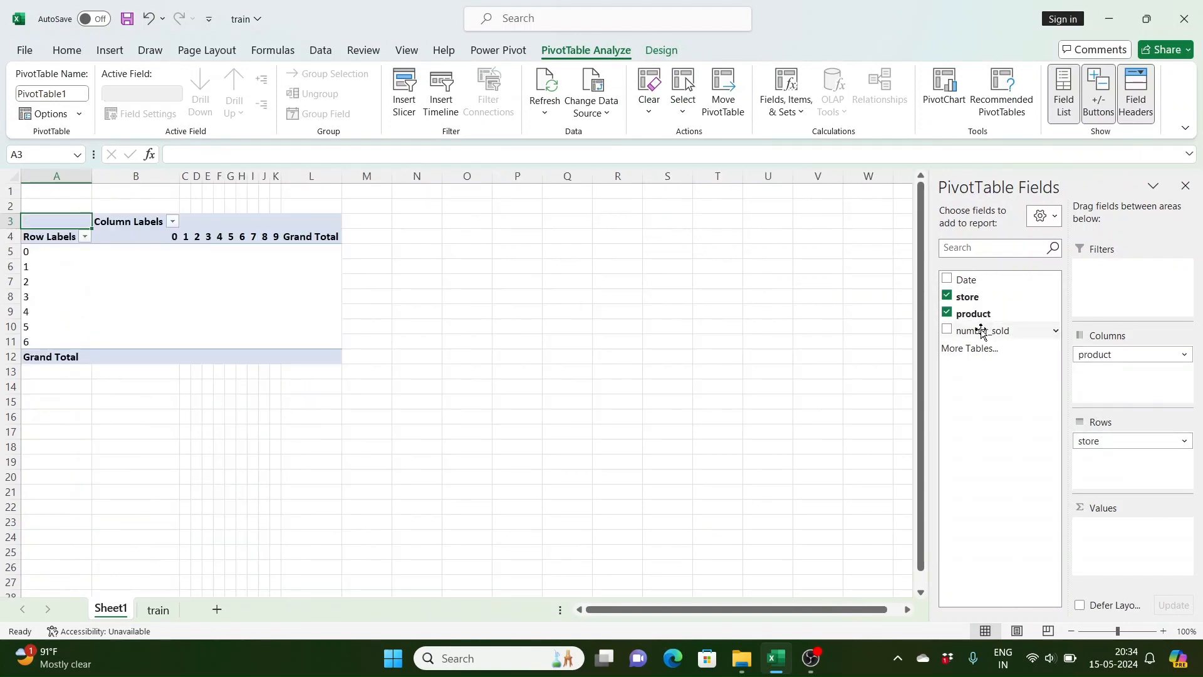
pyautogui.moveTo(982, 332); pyautogui.dragTo(1123, 532)
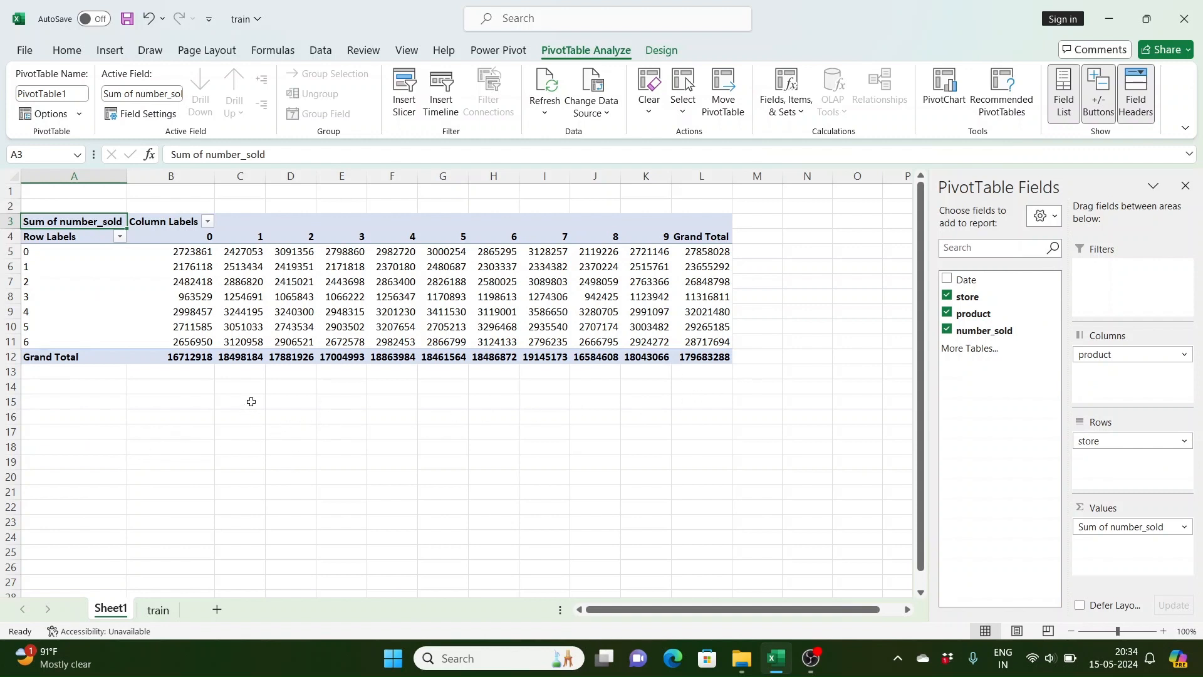
# Step: Move the product field from columns into rows beneath store
pyautogui.click(285, 309)
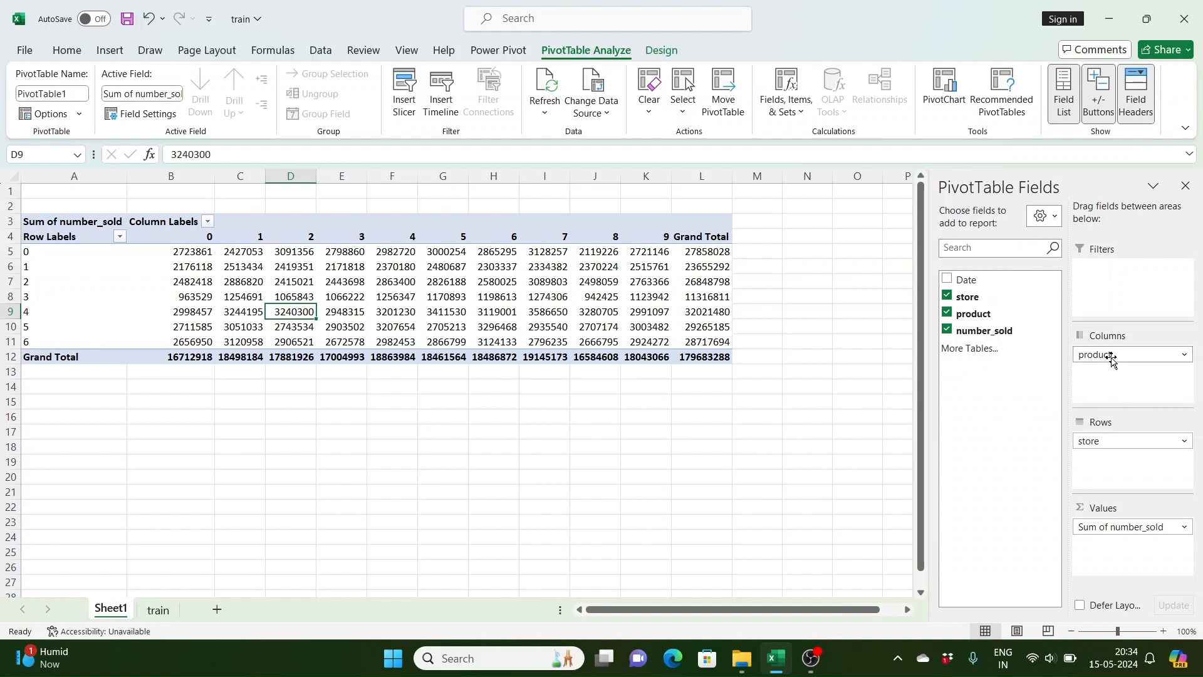
pyautogui.moveTo(1111, 358); pyautogui.dragTo(1121, 463)
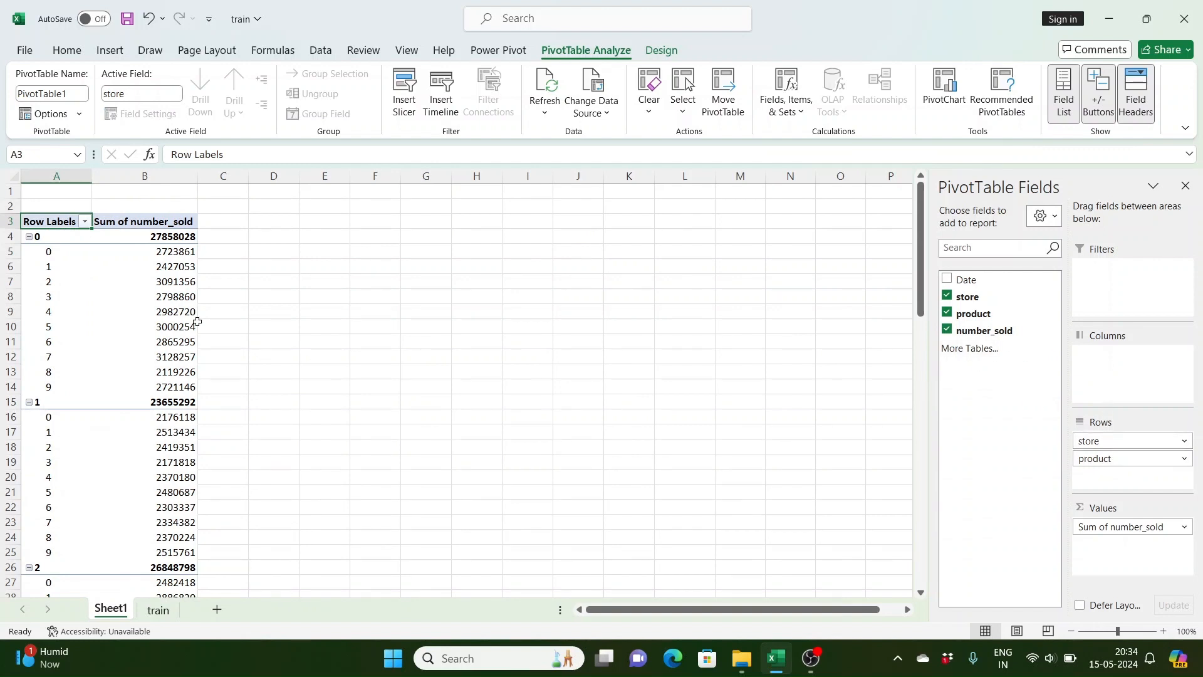
# Step: Collapse the entire product field, then expand only store 0 to show its products
pyautogui.click(73, 266)
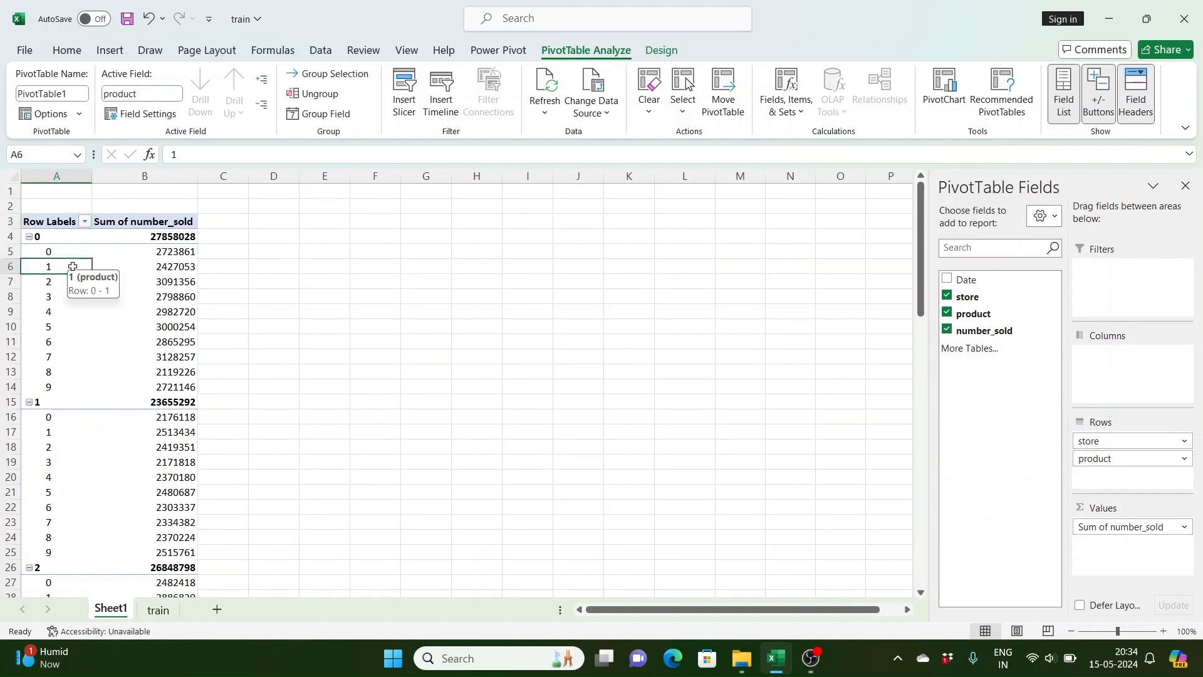
pyautogui.rightClick(72, 266)
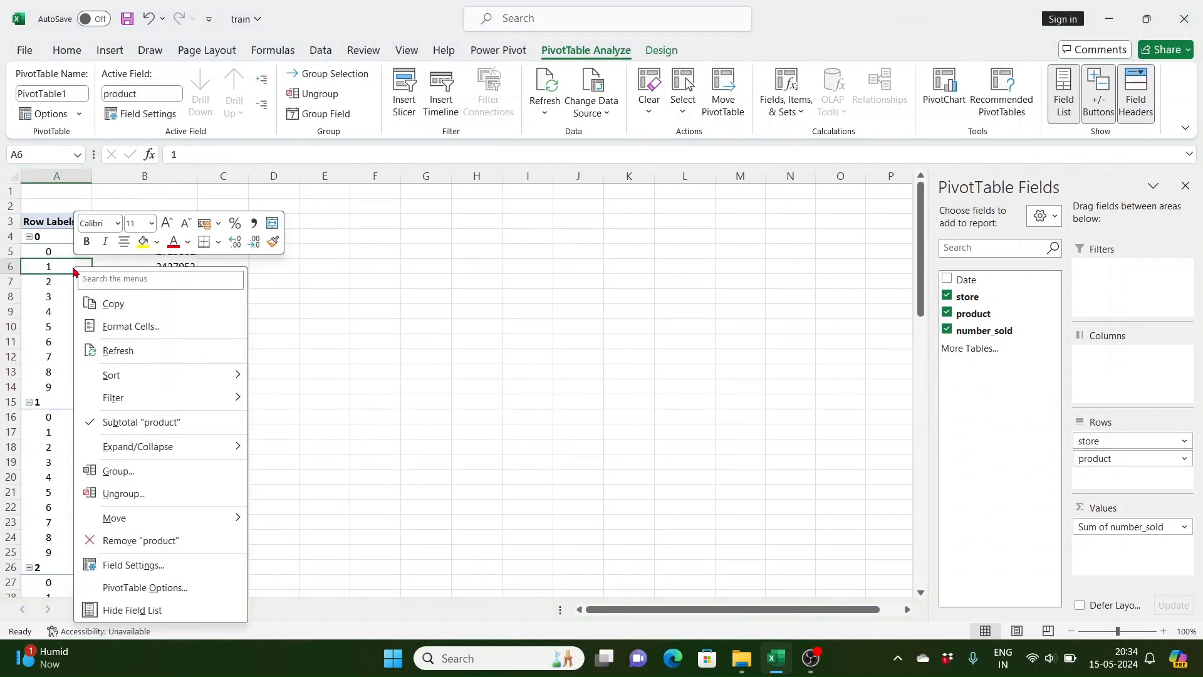
pyautogui.moveTo(196, 446)
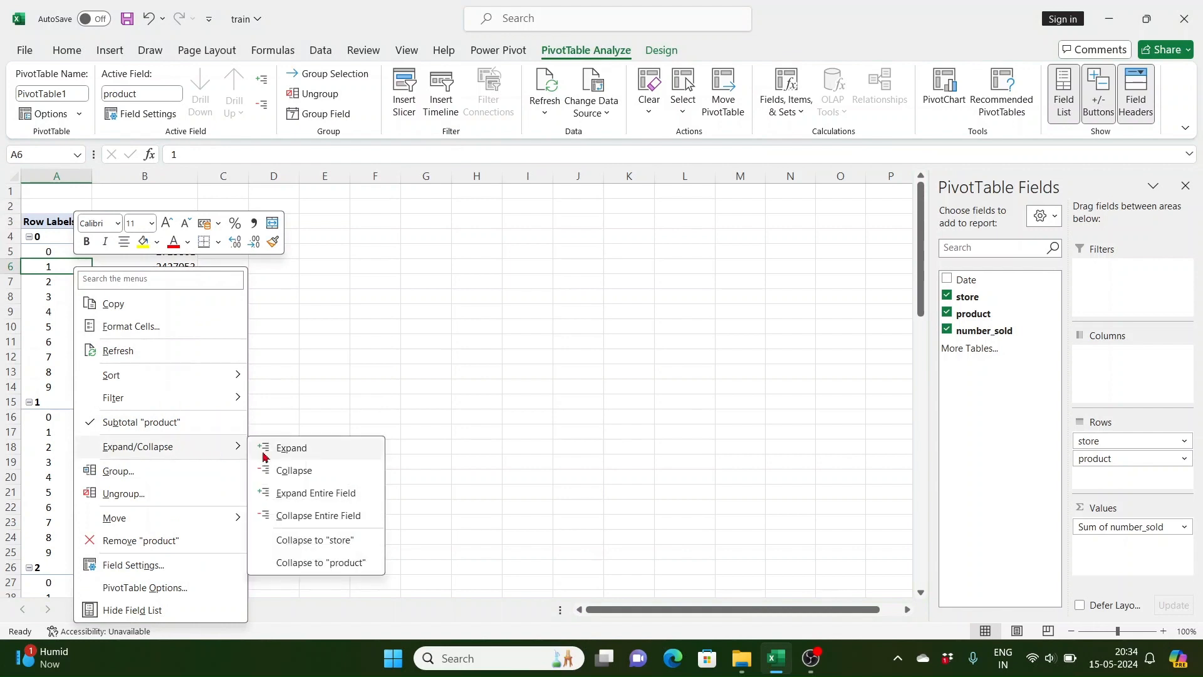
pyautogui.click(318, 516)
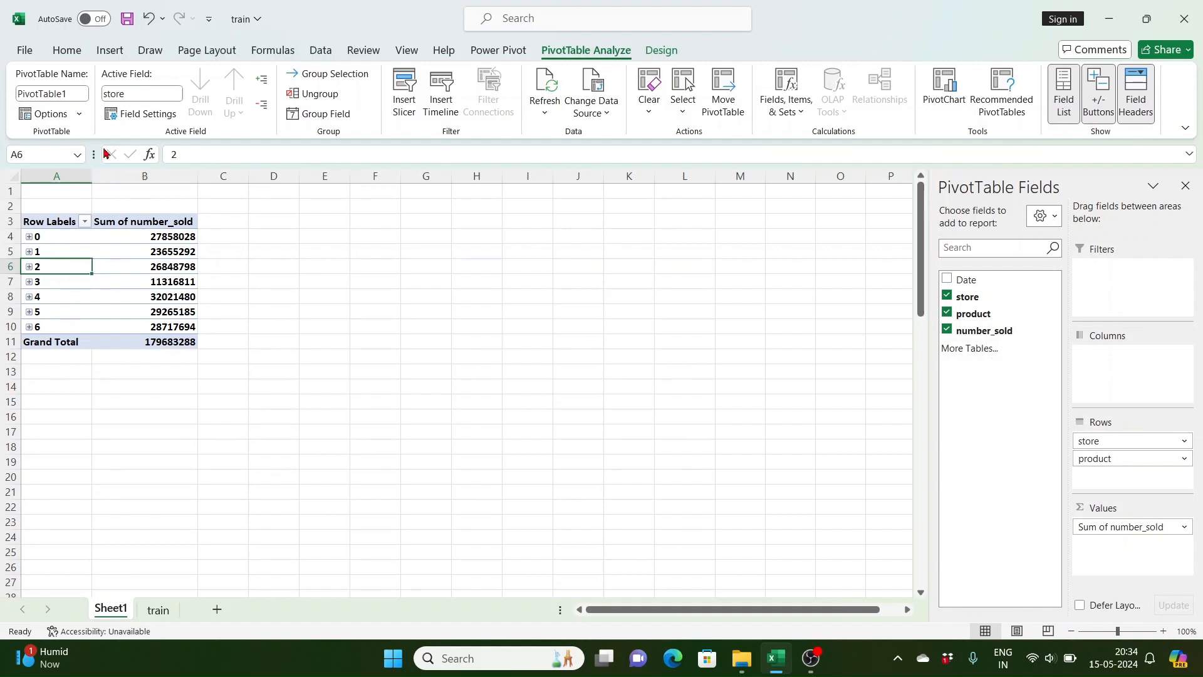
pyautogui.click(32, 239)
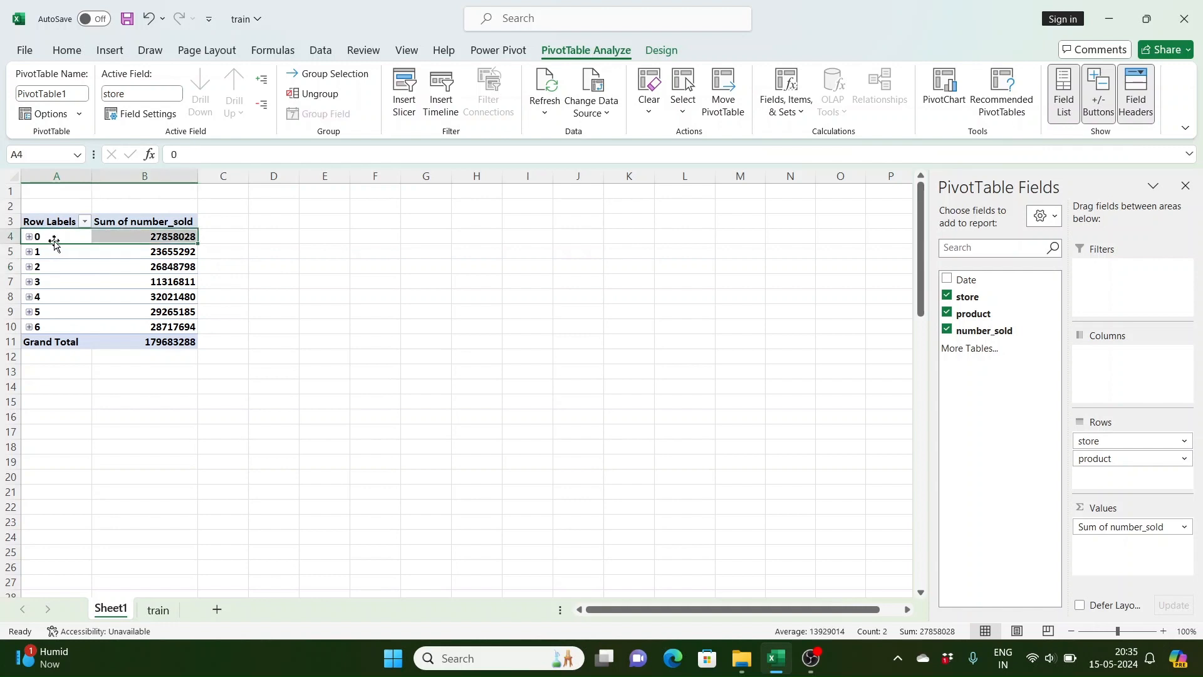
pyautogui.click(29, 238)
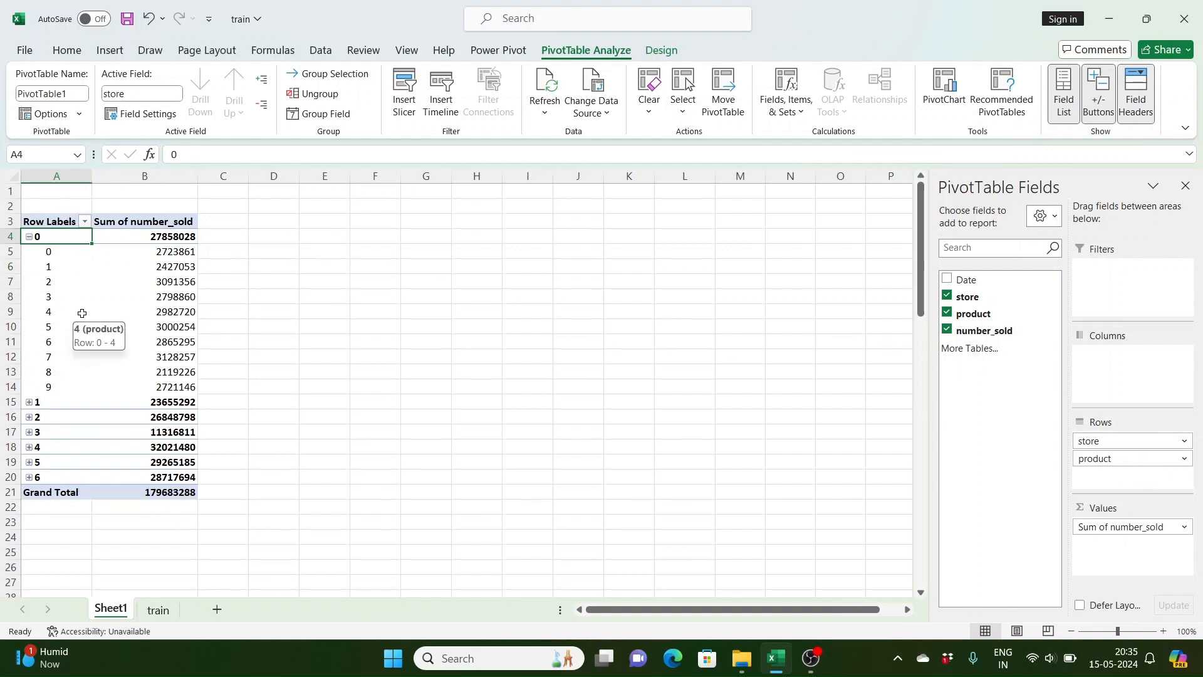
# Step: Switch the pivot table's report layout to Outline Form
pyautogui.click(89, 282)
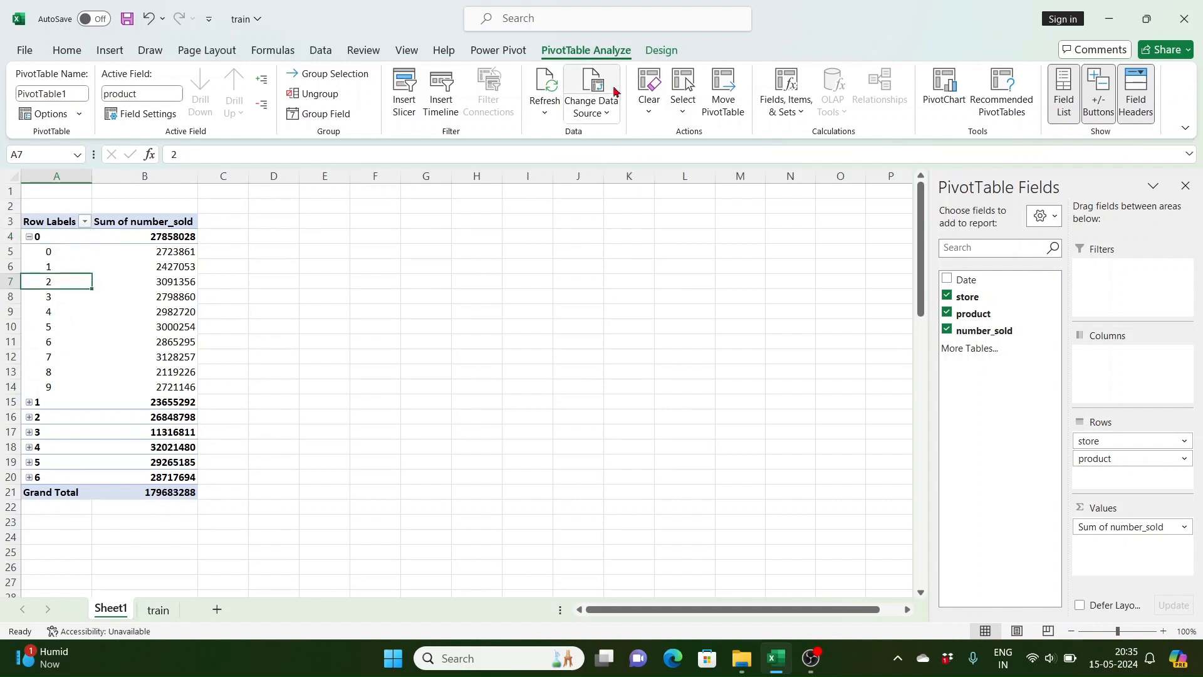
pyautogui.click(655, 53)
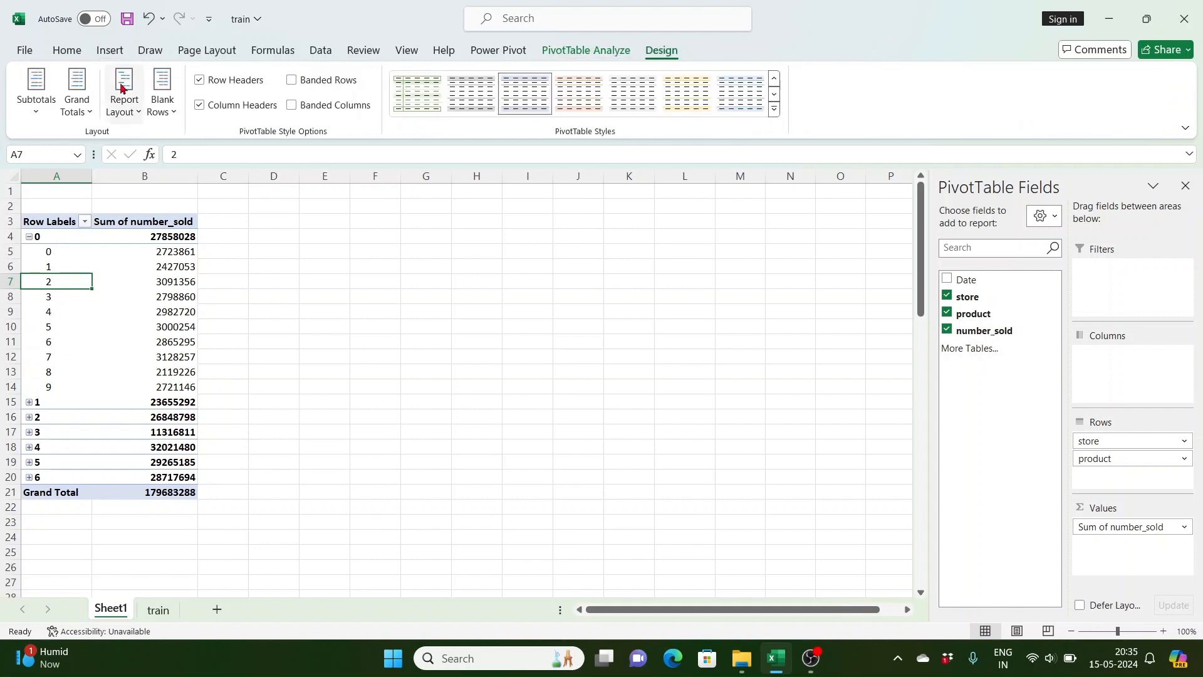
pyautogui.click(129, 112)
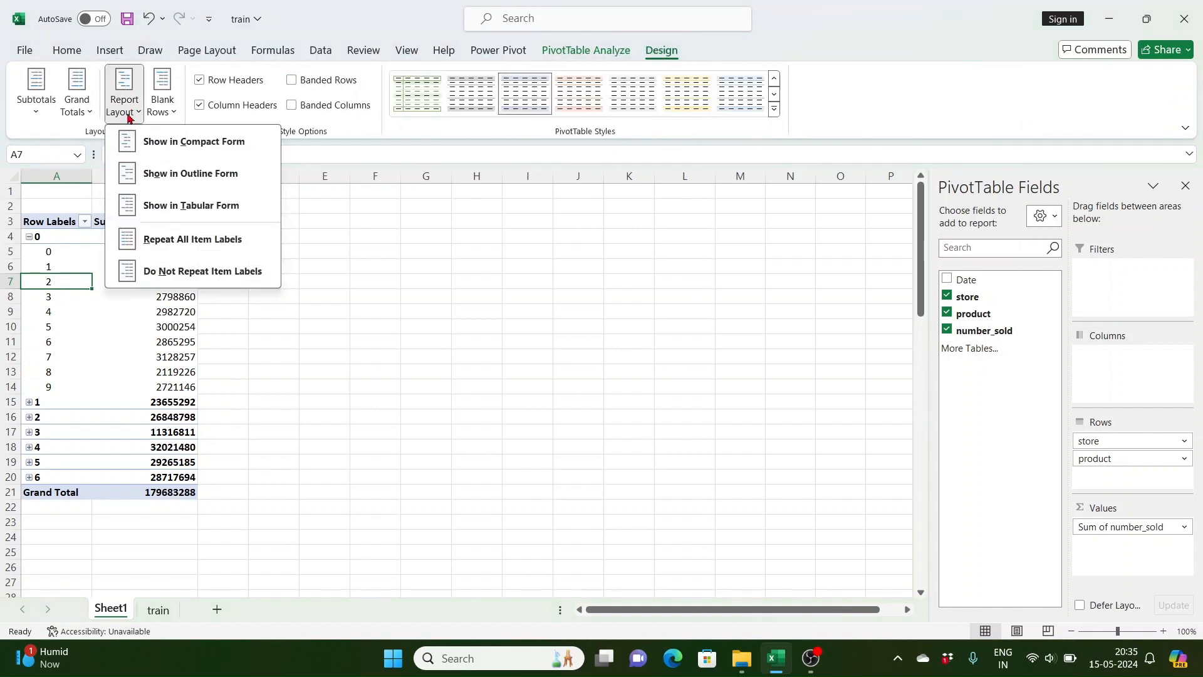
pyautogui.click(193, 180)
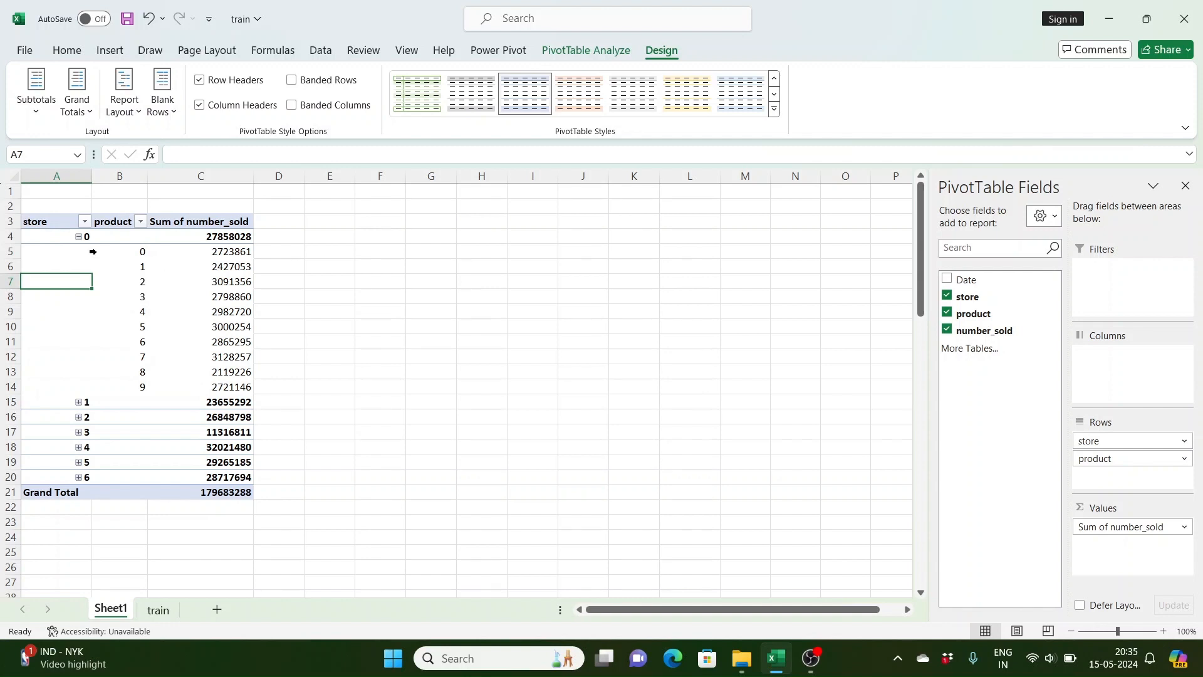
# Step: Switch the pivot table's report layout to Tabular Form
pyautogui.click(120, 282)
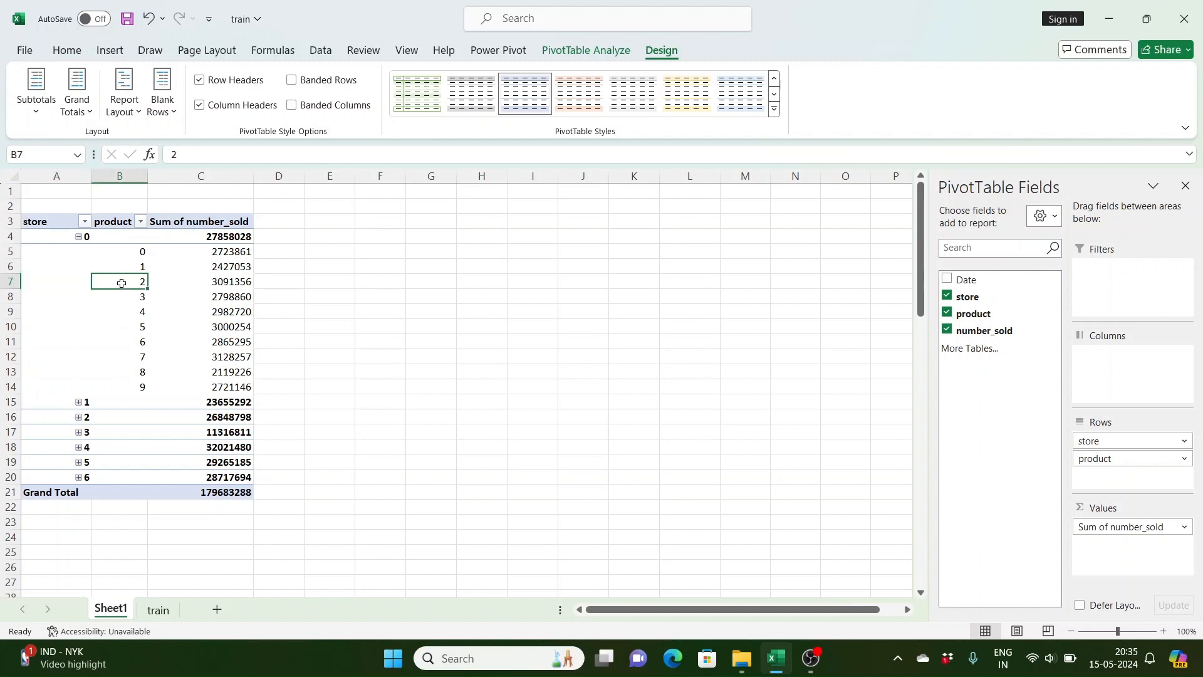
pyautogui.click(125, 112)
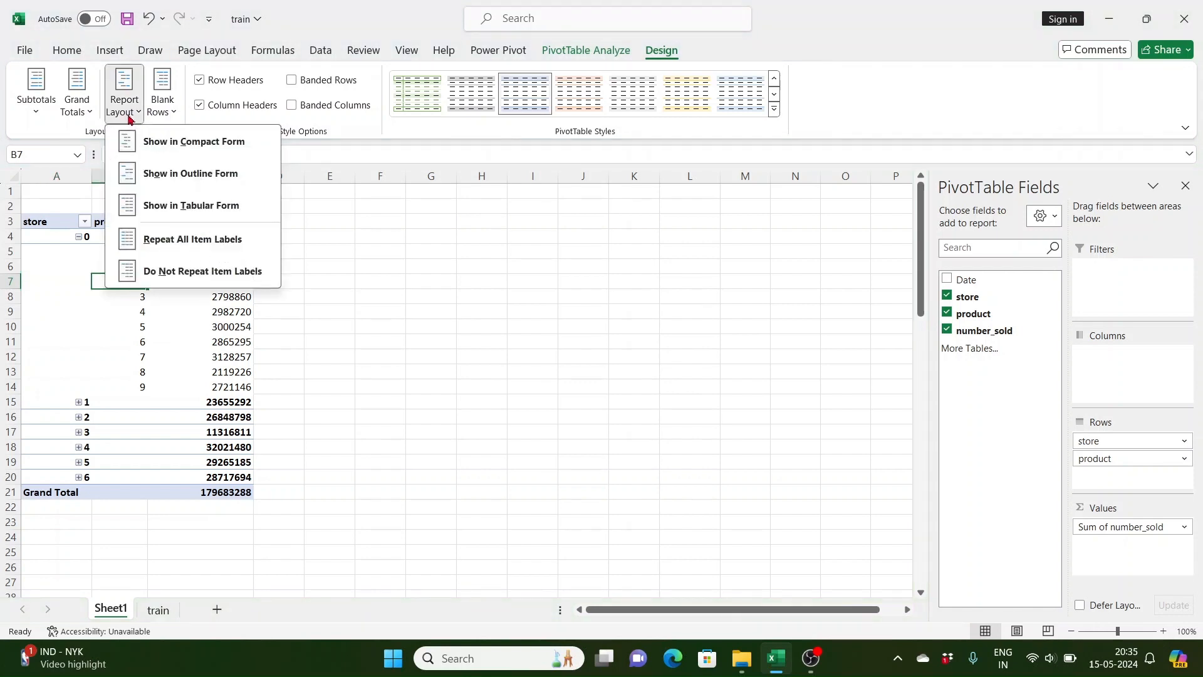
pyautogui.click(170, 208)
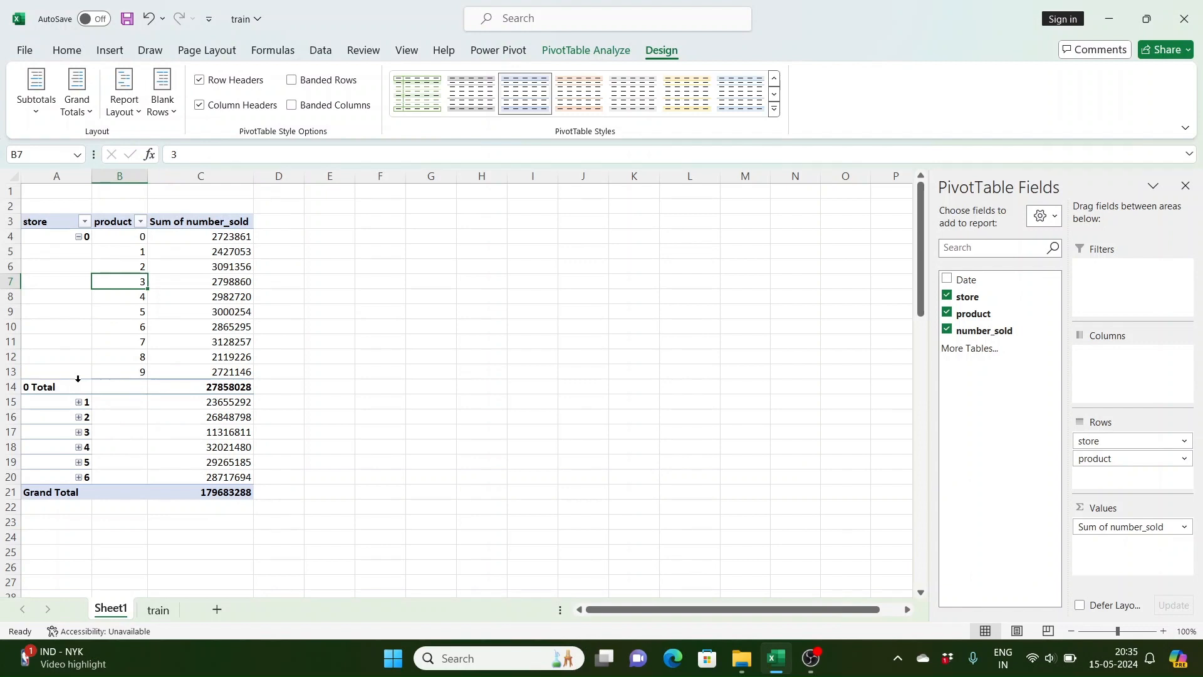
# Step: Switch the report layout to Outline Form and back to Tabular Form
pyautogui.click(124, 103)
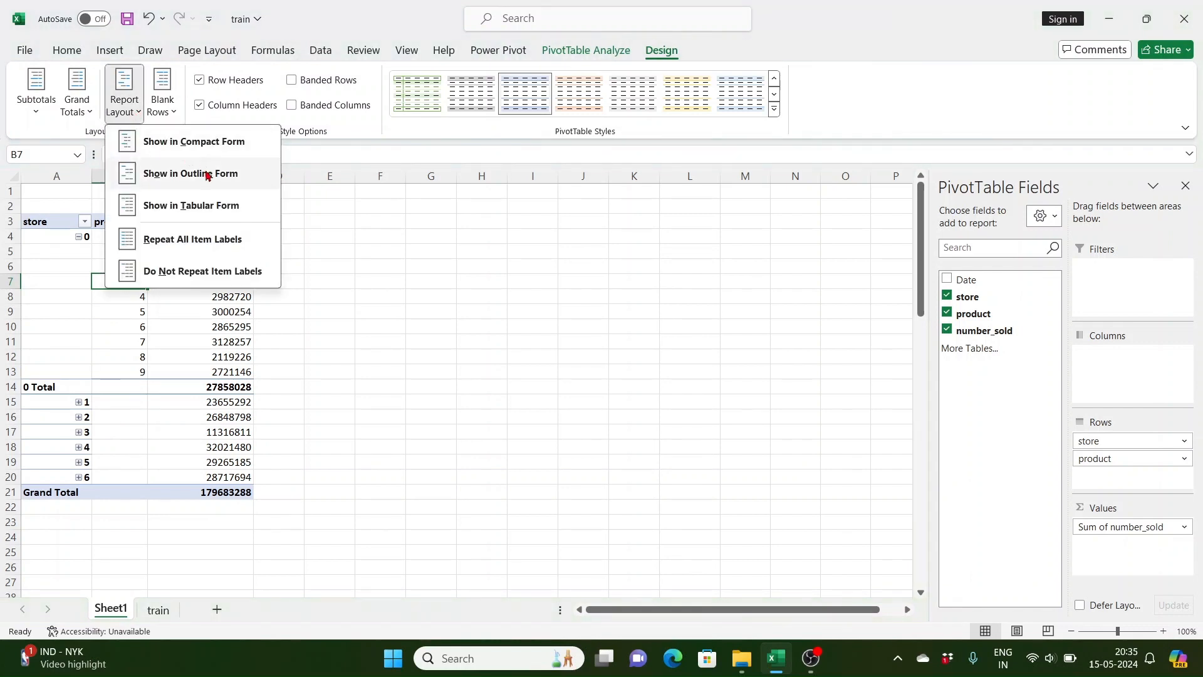
pyautogui.click(207, 175)
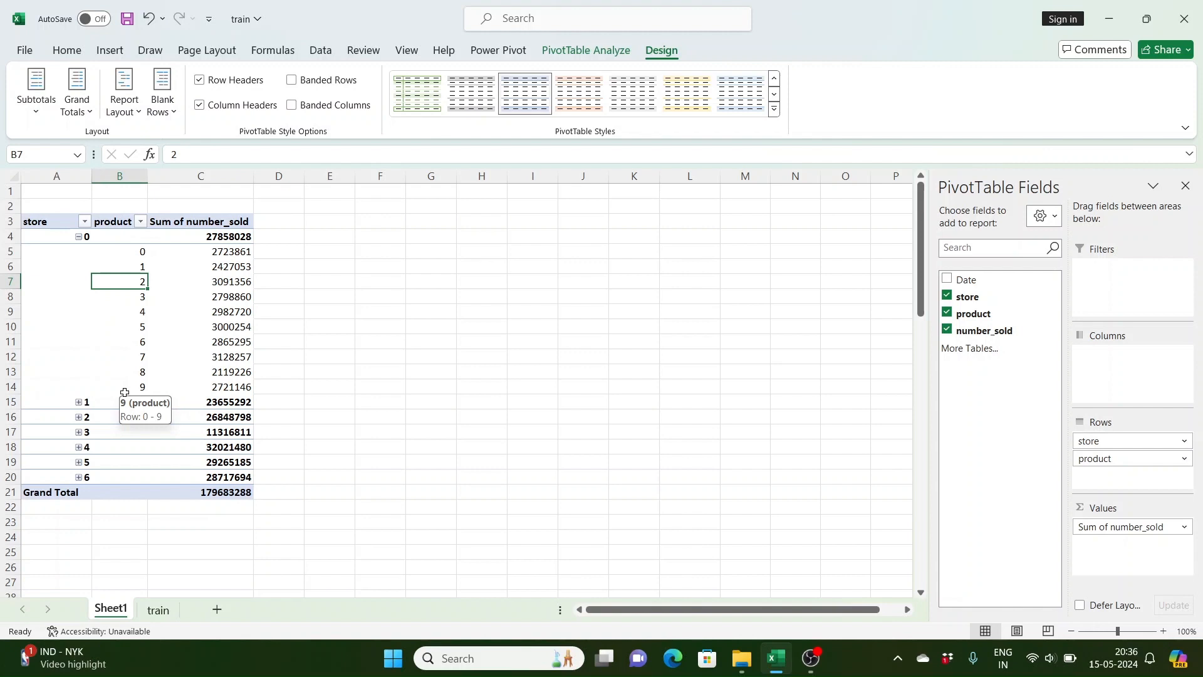
pyautogui.click(124, 103)
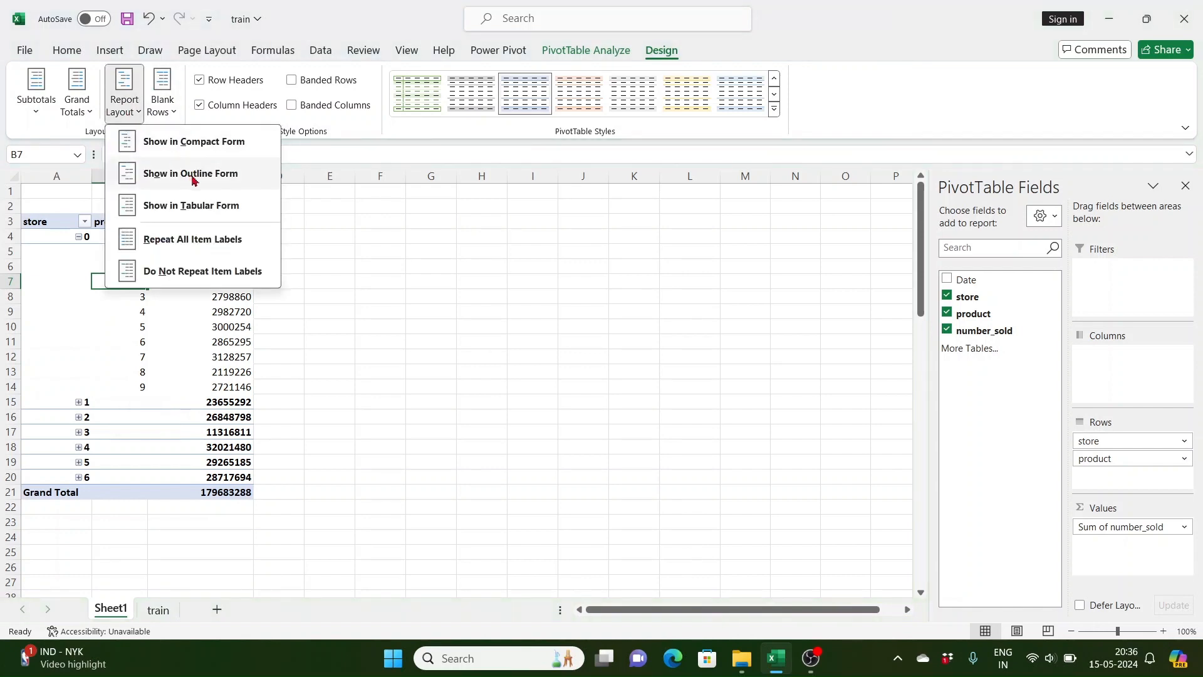
pyautogui.click(188, 204)
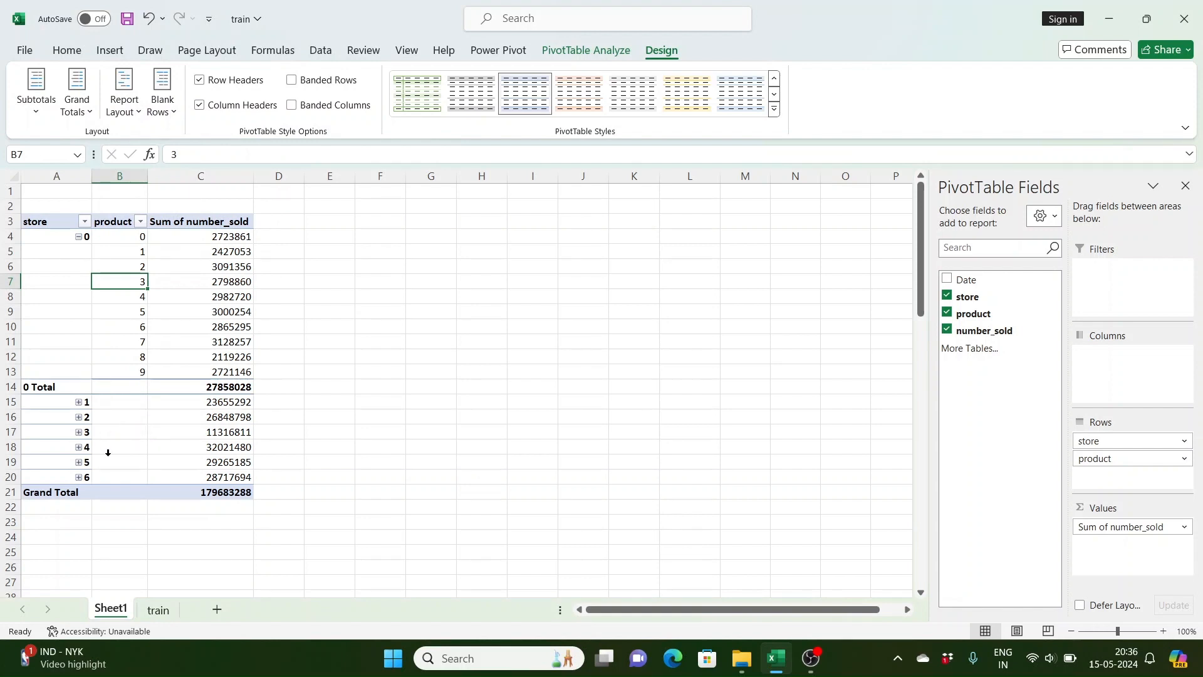
# Step: Move the product field from rows back to columns
pyautogui.click(82, 268)
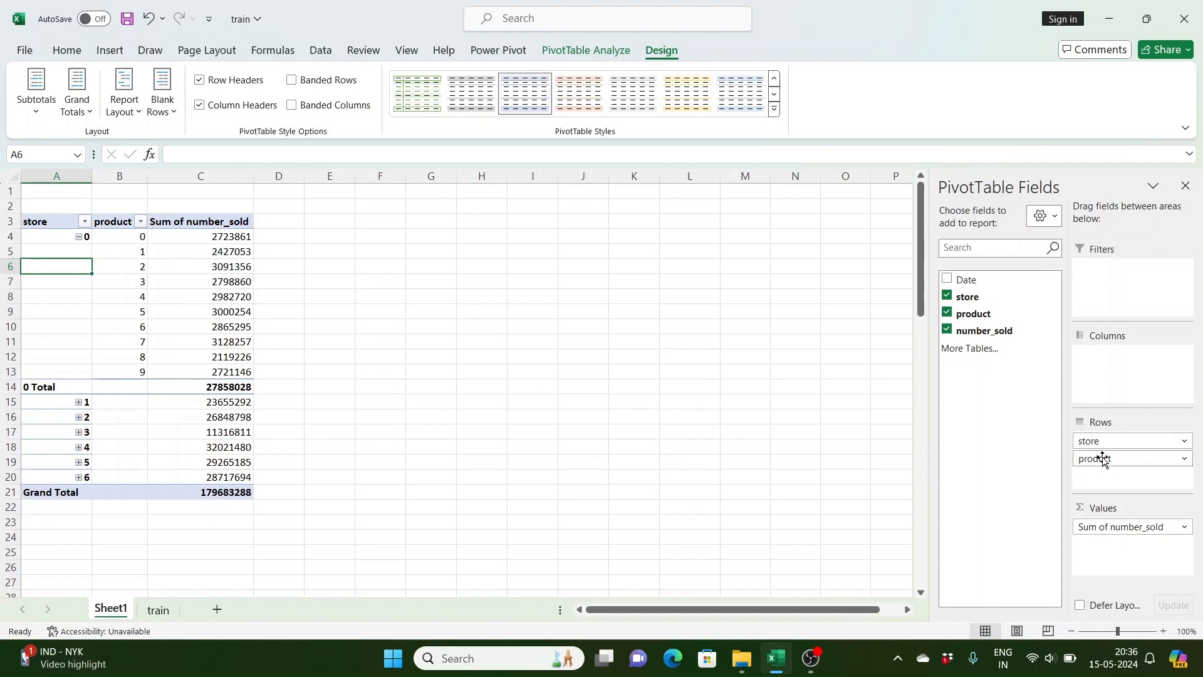
pyautogui.moveTo(1107, 465); pyautogui.dragTo(1128, 383)
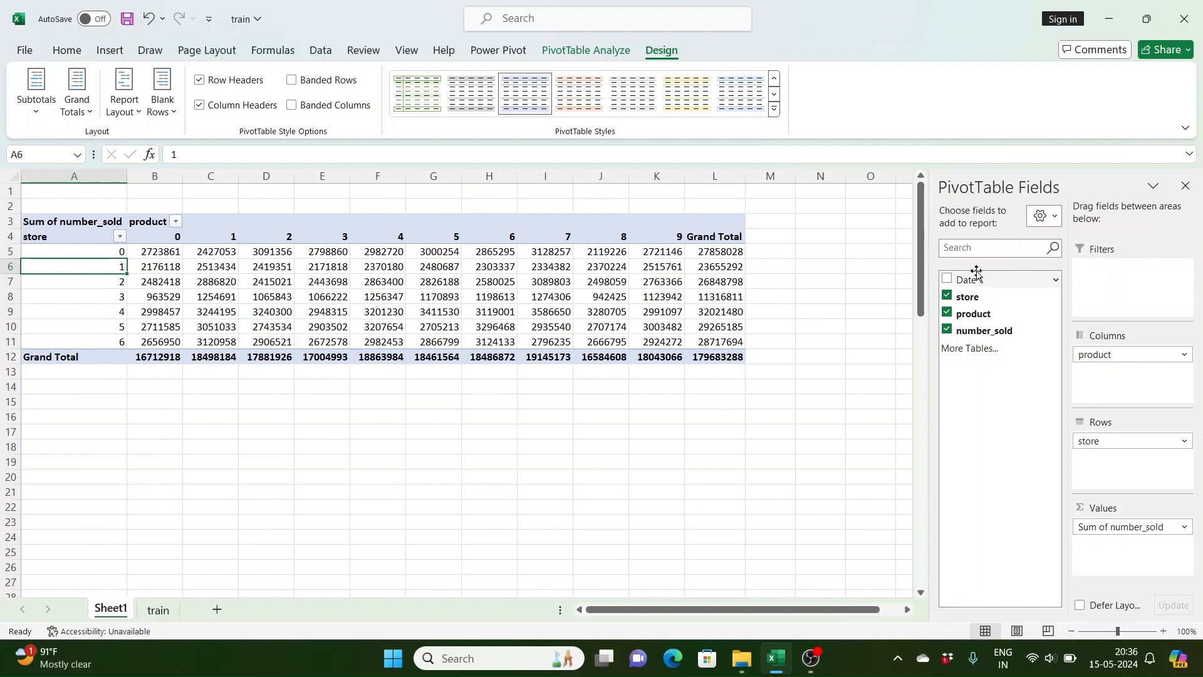
# Step: Add Date to the rows and remove the Quarters, Months and Date groupings, keeping only Years (Date)
pyautogui.moveTo(977, 277)
pyautogui.mouseDown()
pyautogui.moveTo(1134, 400)
pyautogui.moveTo(1140, 469)
pyautogui.mouseUp()
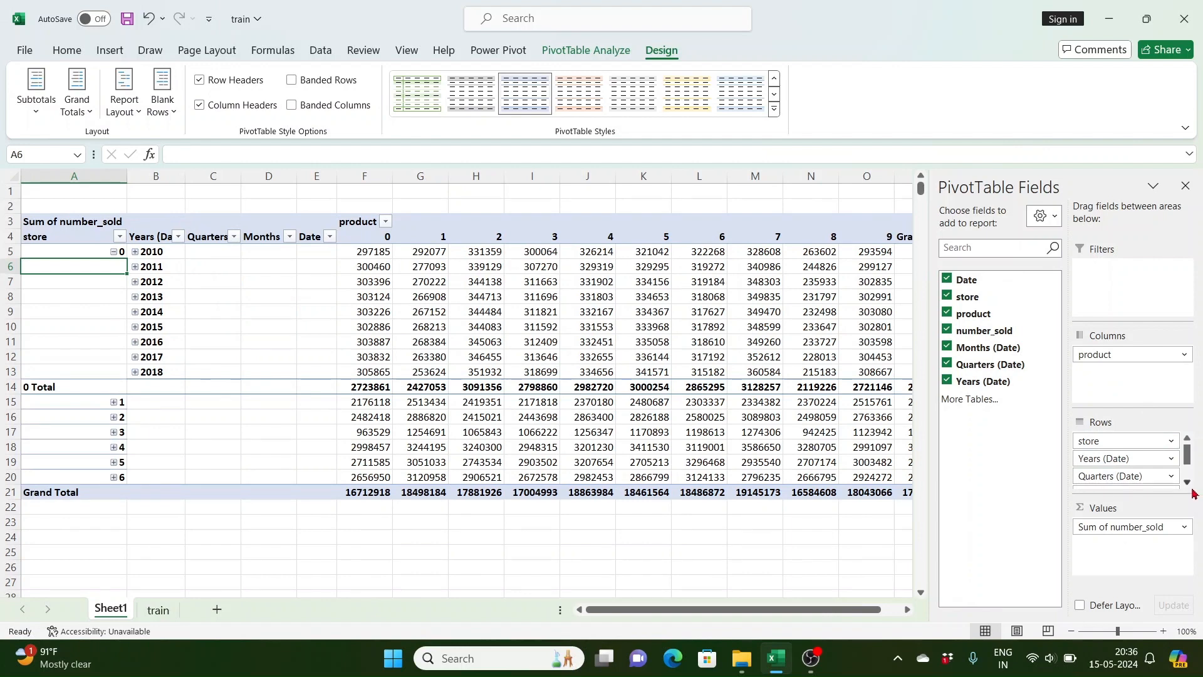
pyautogui.scroll(-1, 1190, 489)
pyautogui.moveTo(1134, 464); pyautogui.dragTo(986, 427)
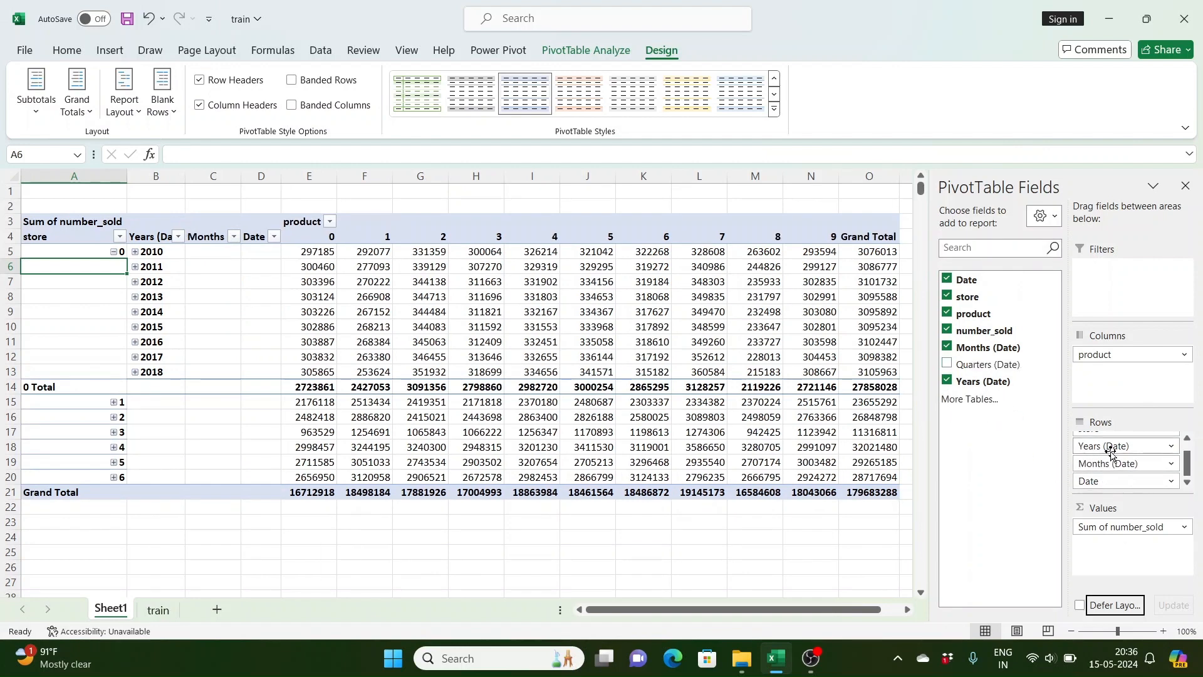
pyautogui.moveTo(1134, 462); pyautogui.dragTo(1118, 392)
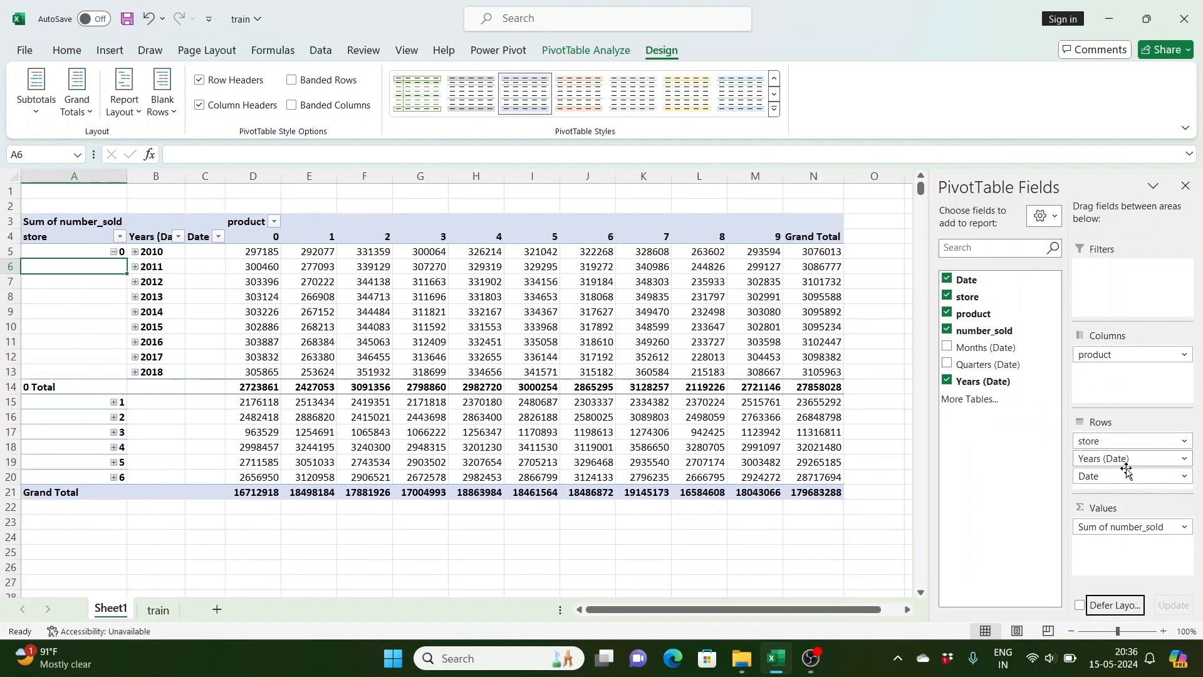
pyautogui.moveTo(1126, 475); pyautogui.dragTo(982, 386)
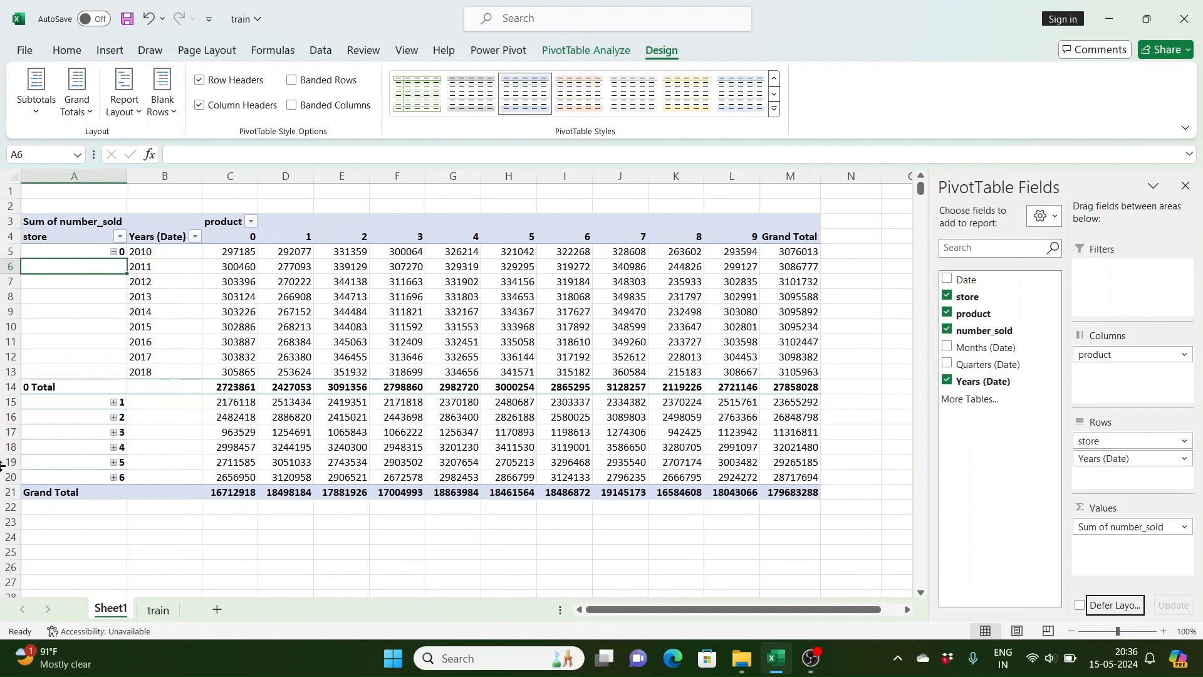
# Step: Narrow column A of the pivot table
pyautogui.moveTo(126, 178); pyautogui.dragTo(86, 178)
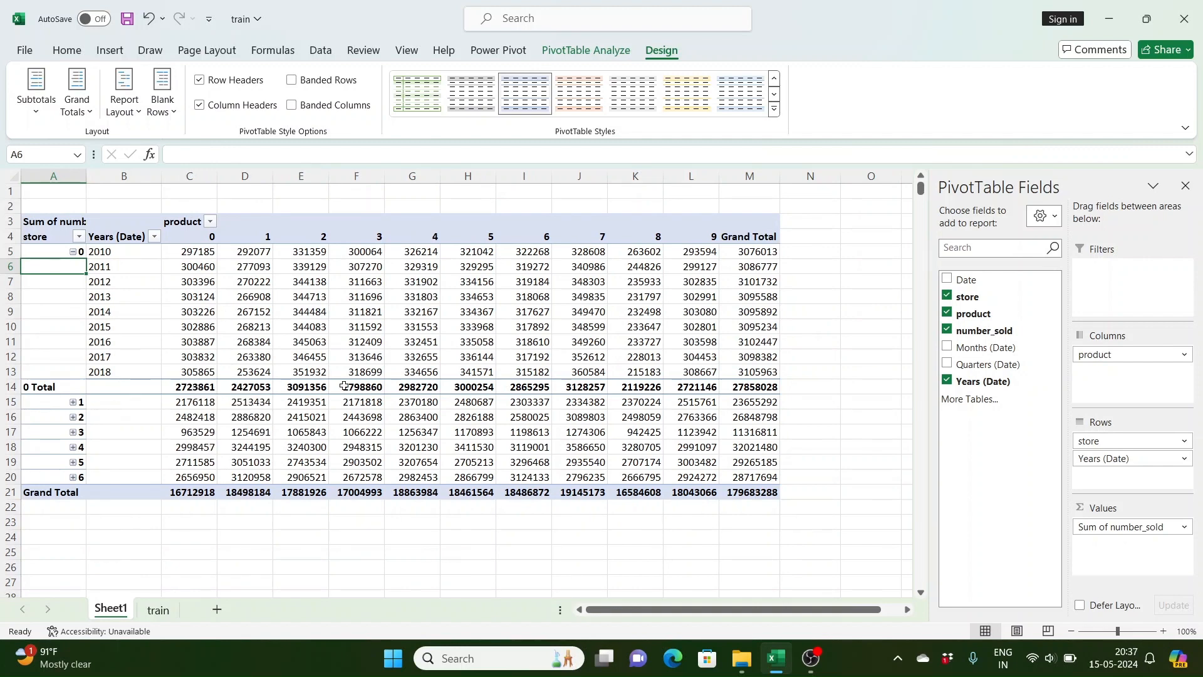
pyautogui.moveTo(284, 396)
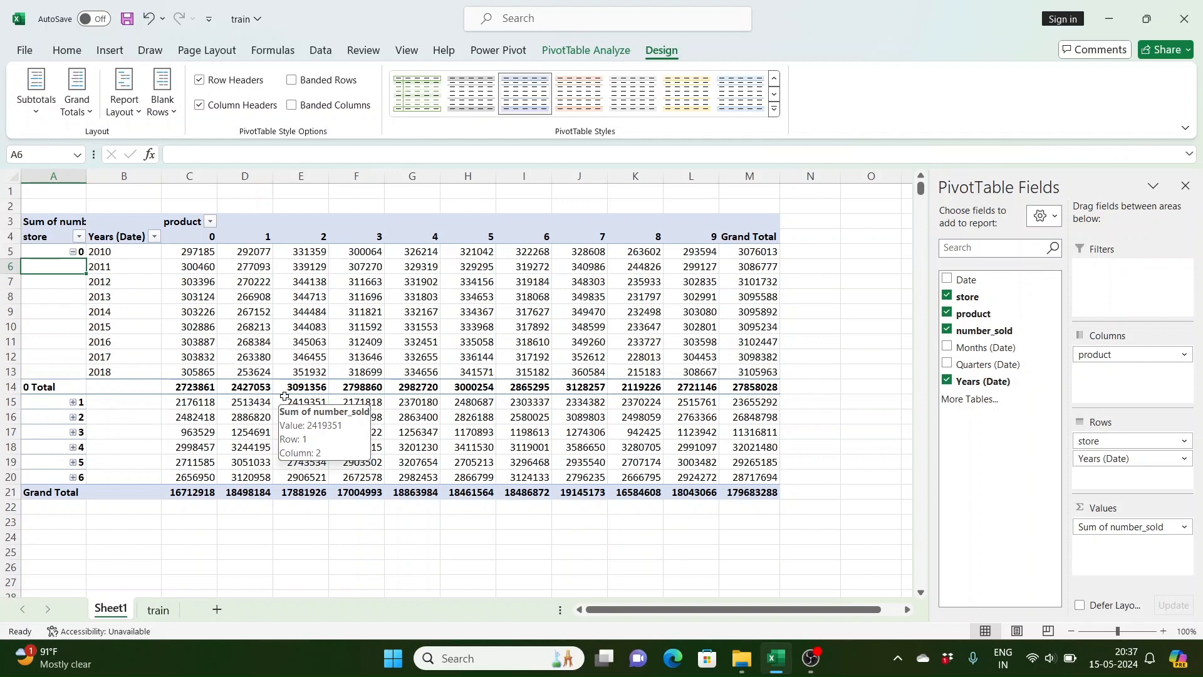
pyautogui.click(301, 317)
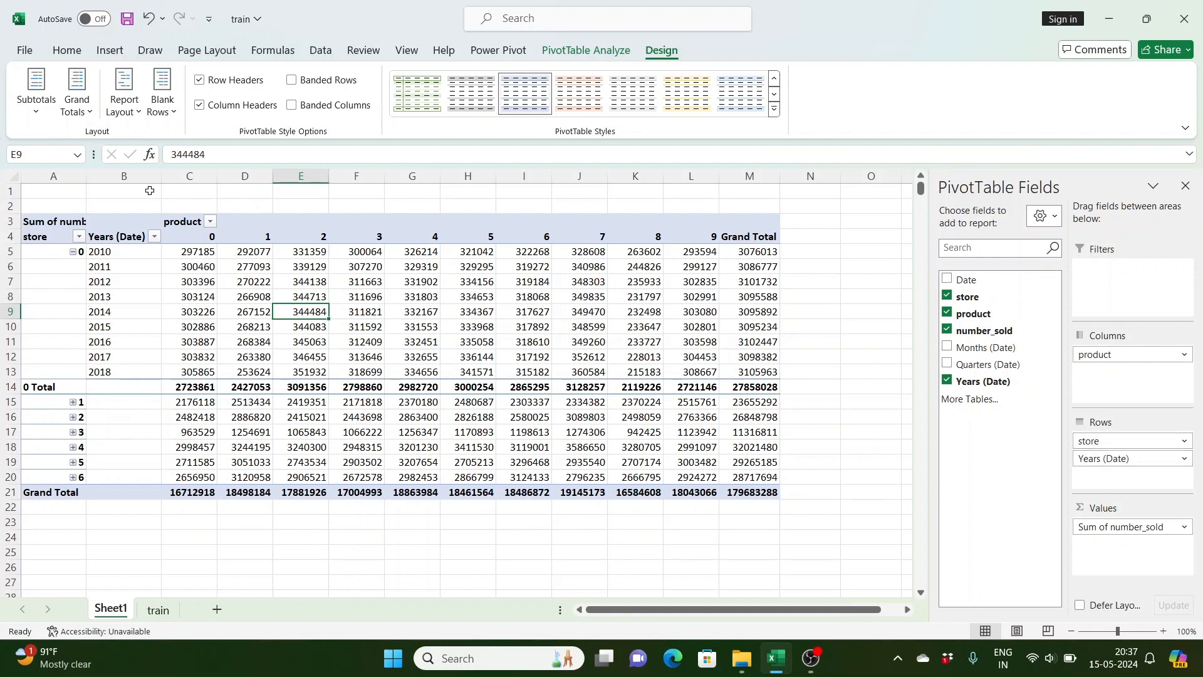
# Step: Turn grand totals off for rows and columns and hide all subtotals
pyautogui.click(86, 113)
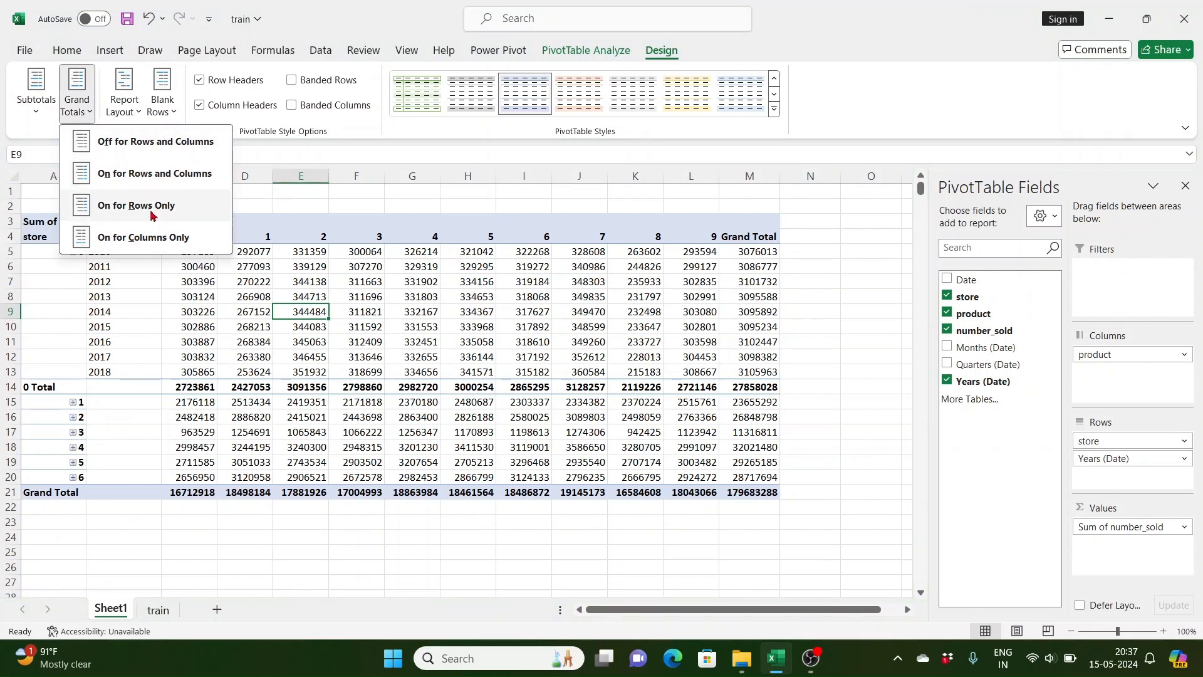
pyautogui.click(124, 156)
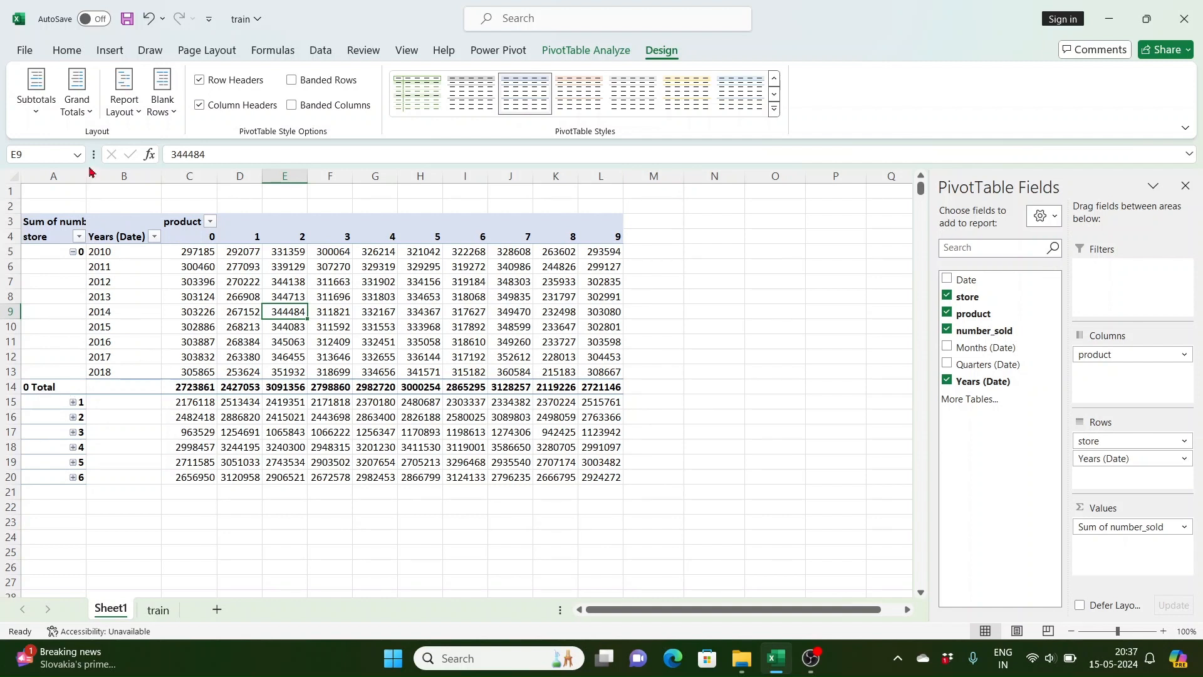
pyautogui.click(39, 107)
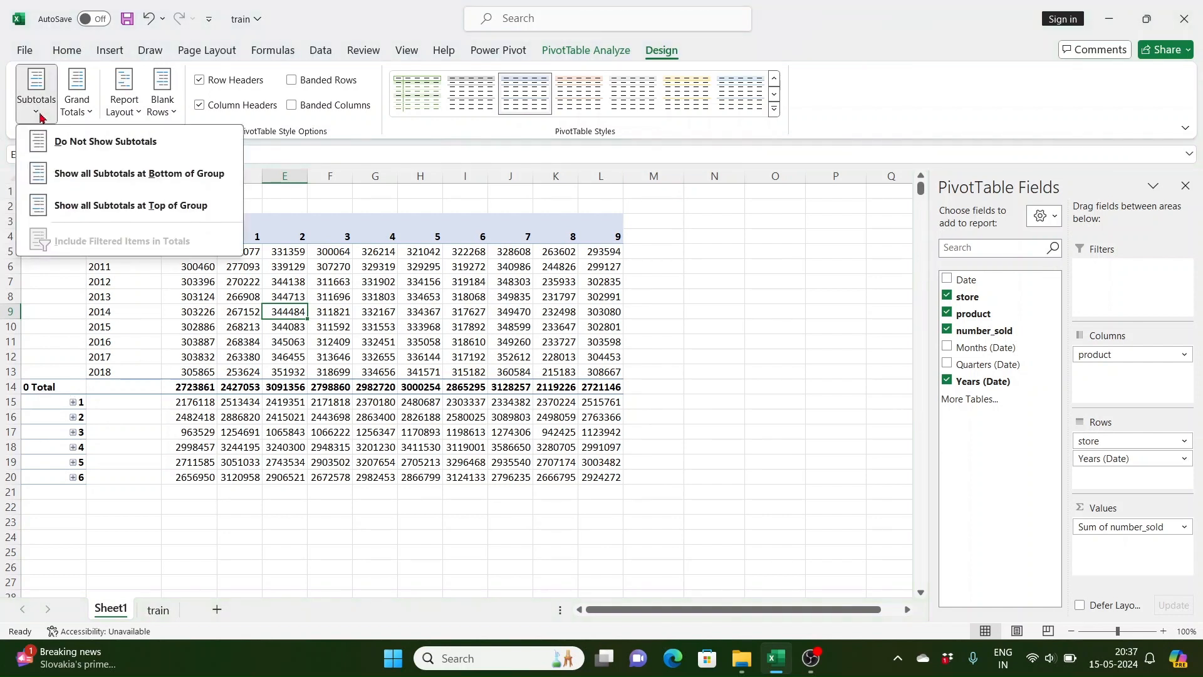
pyautogui.click(125, 147)
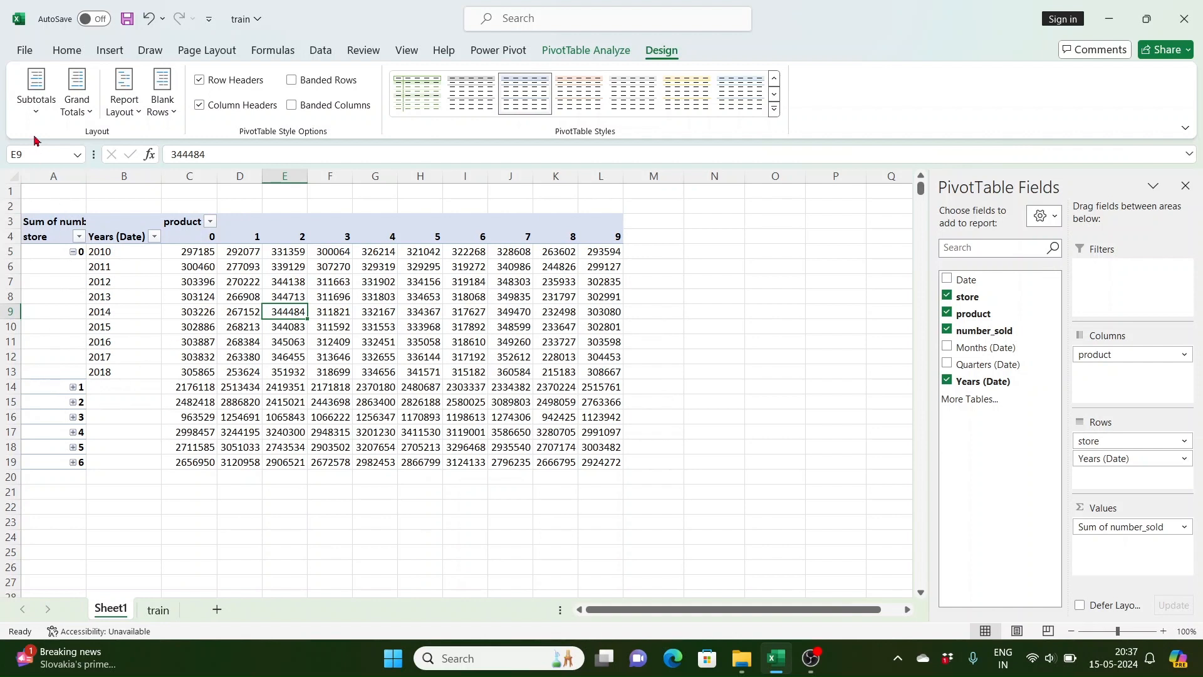
# Step: Show all subtotals at the bottom of each group and turn grand totals on for rows and columns
pyautogui.click(36, 94)
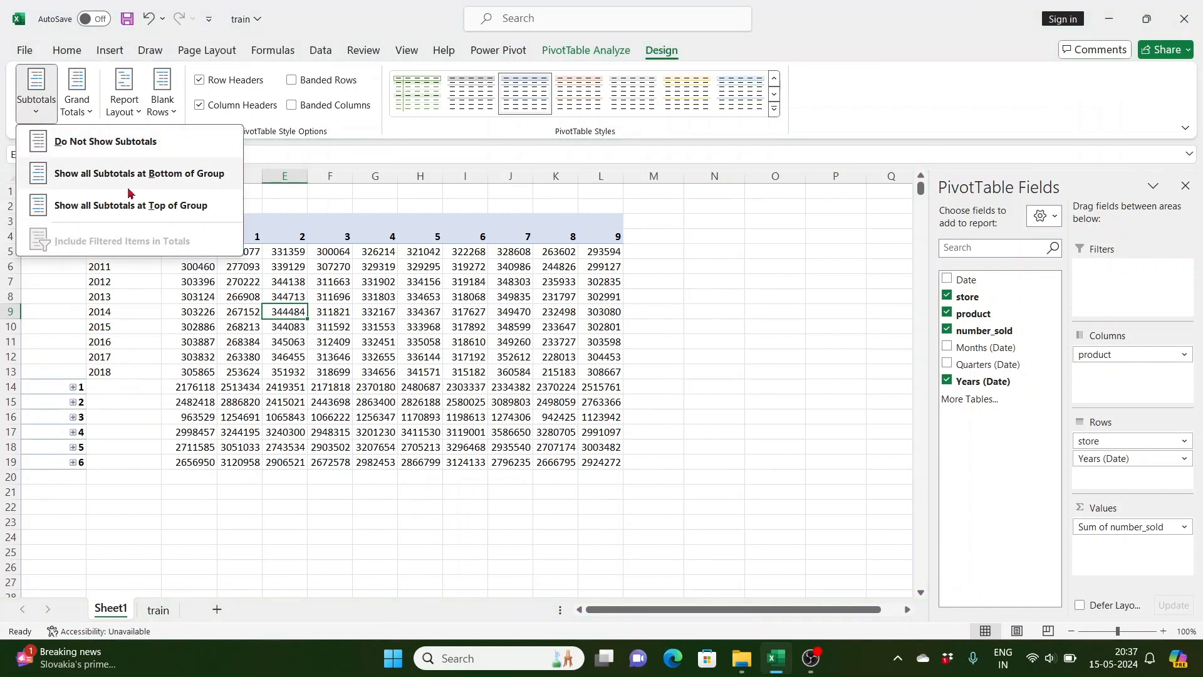
pyautogui.click(164, 178)
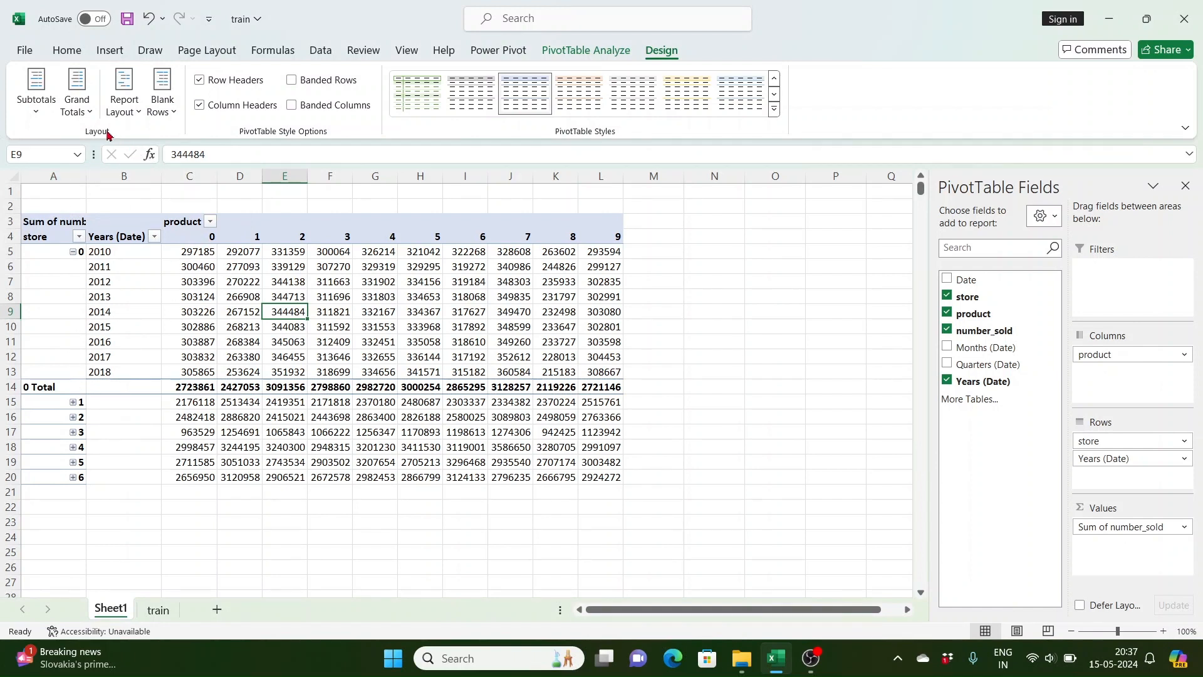
pyautogui.click(77, 103)
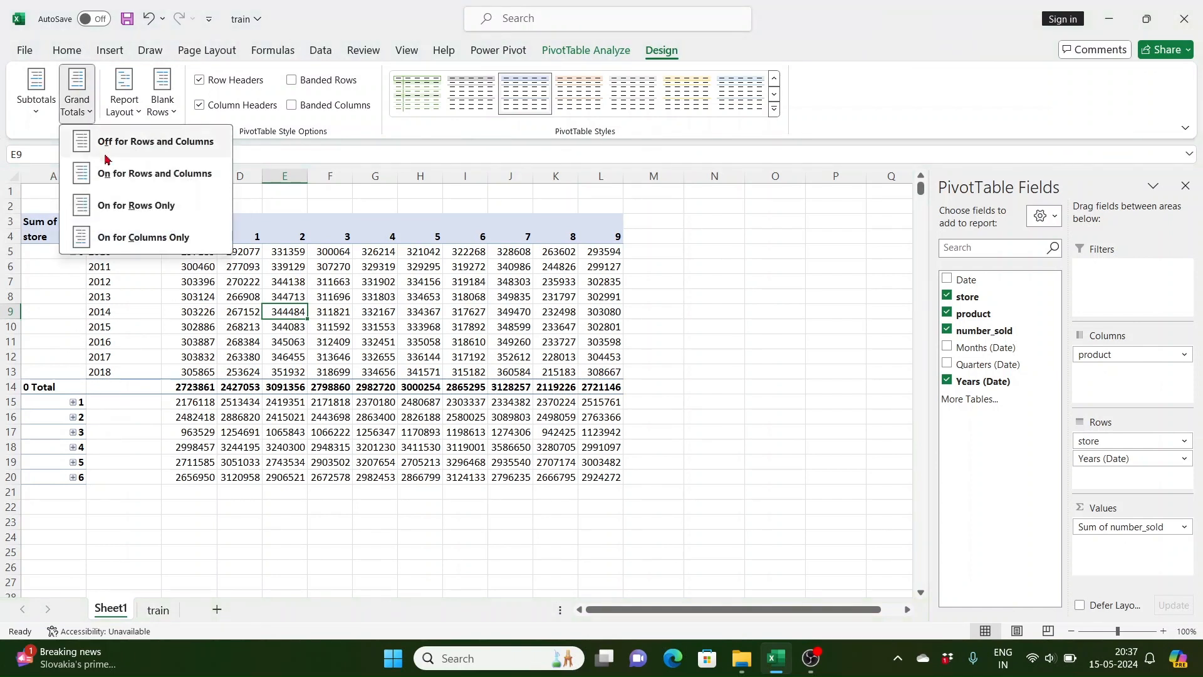
pyautogui.click(142, 182)
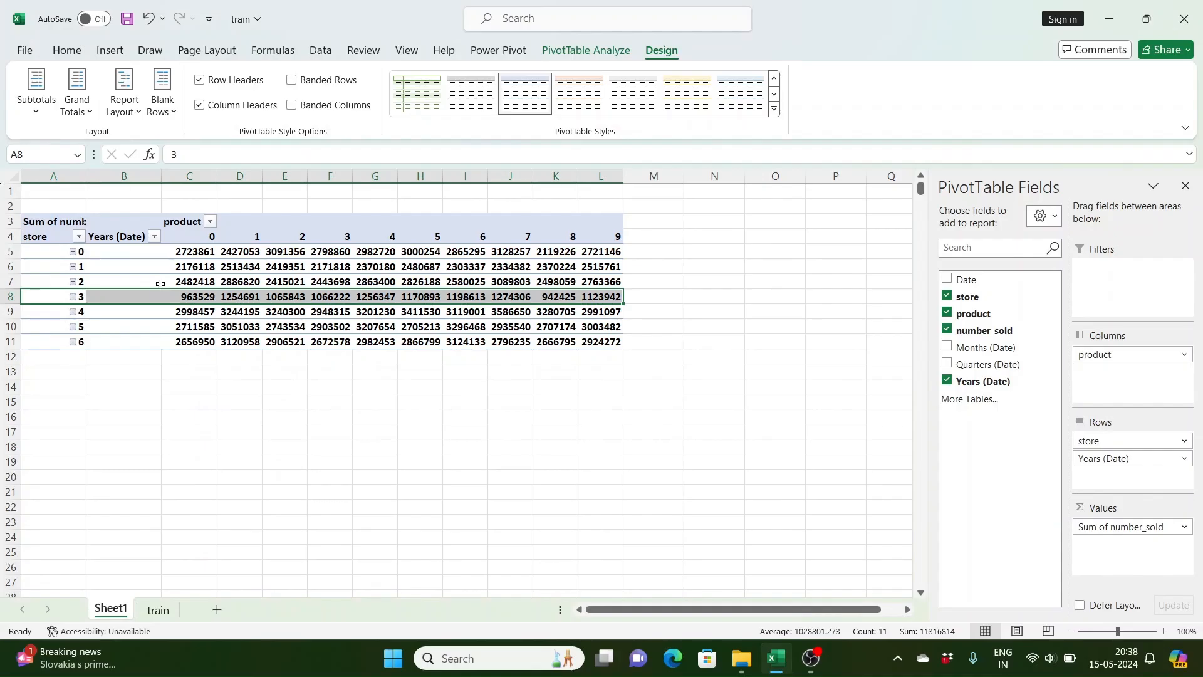
# Step: Remove Years (Date) from the pivot table rows and narrow column A to fit the store labels
pyautogui.click(145, 286)
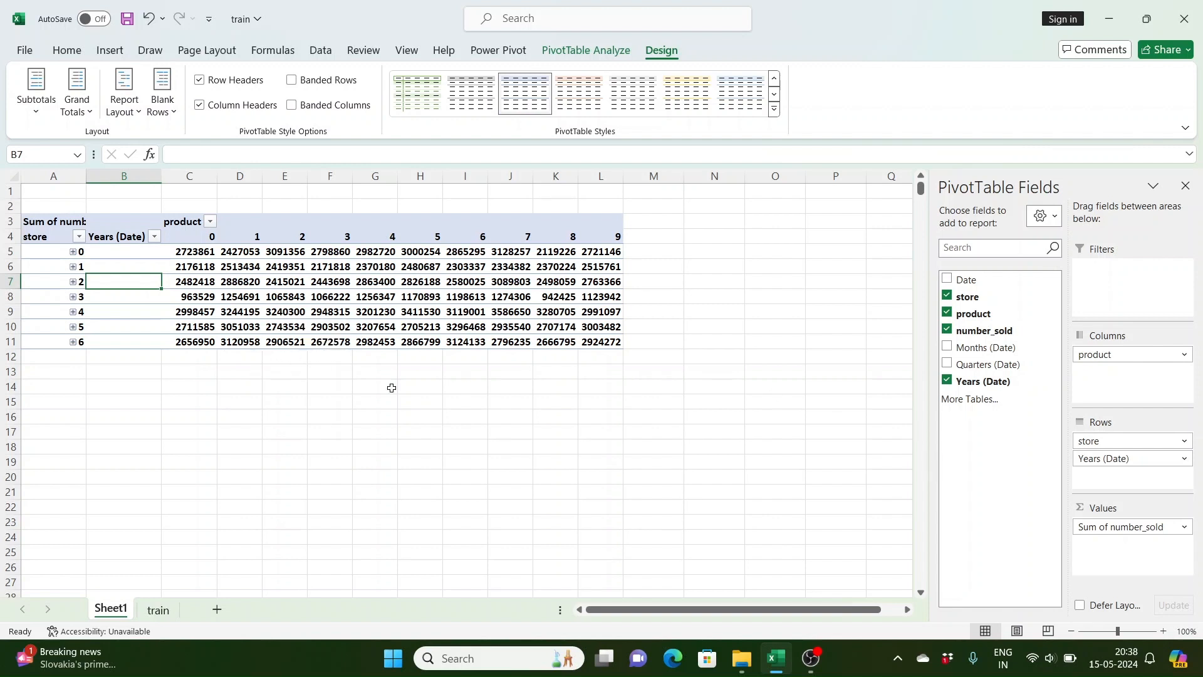
pyautogui.click(153, 237)
pyautogui.press('Escape')
pyautogui.click(131, 326)
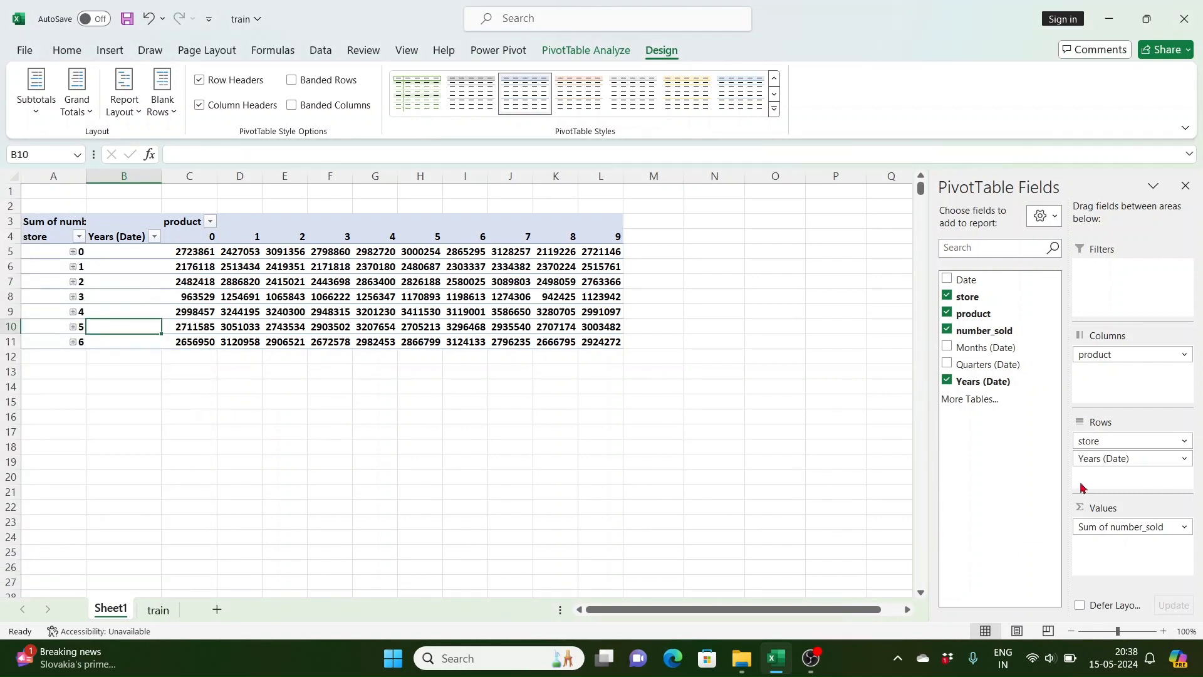
pyautogui.moveTo(1115, 462); pyautogui.dragTo(975, 363)
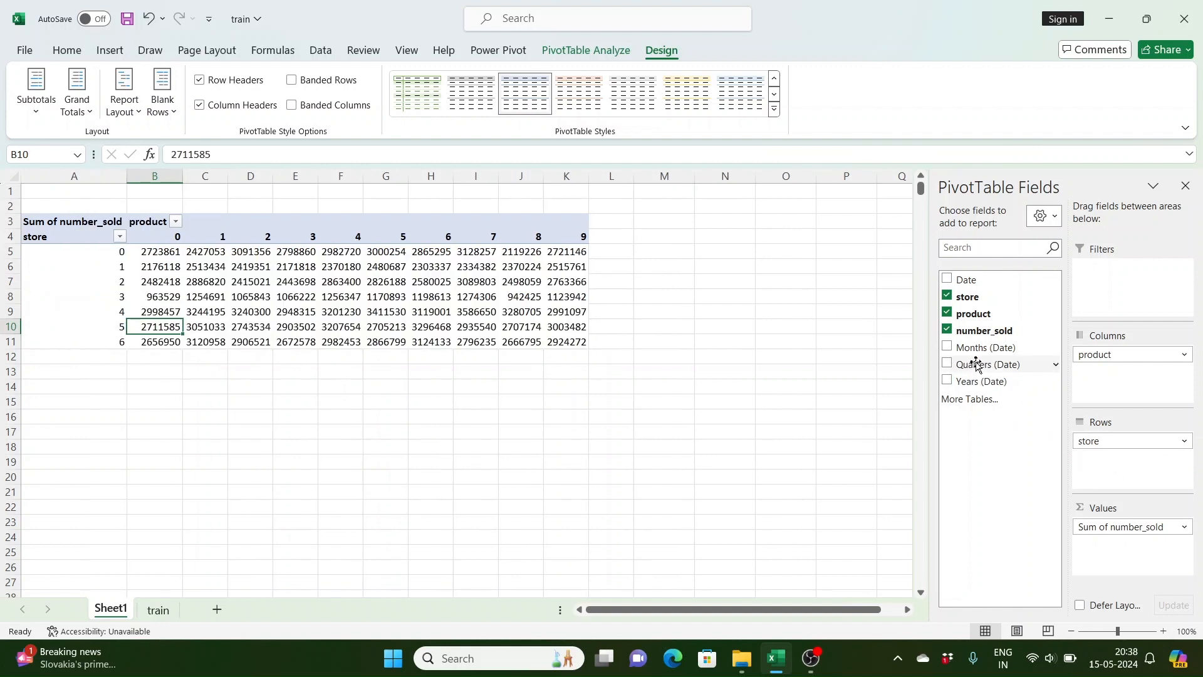
pyautogui.moveTo(127, 176); pyautogui.dragTo(56, 176)
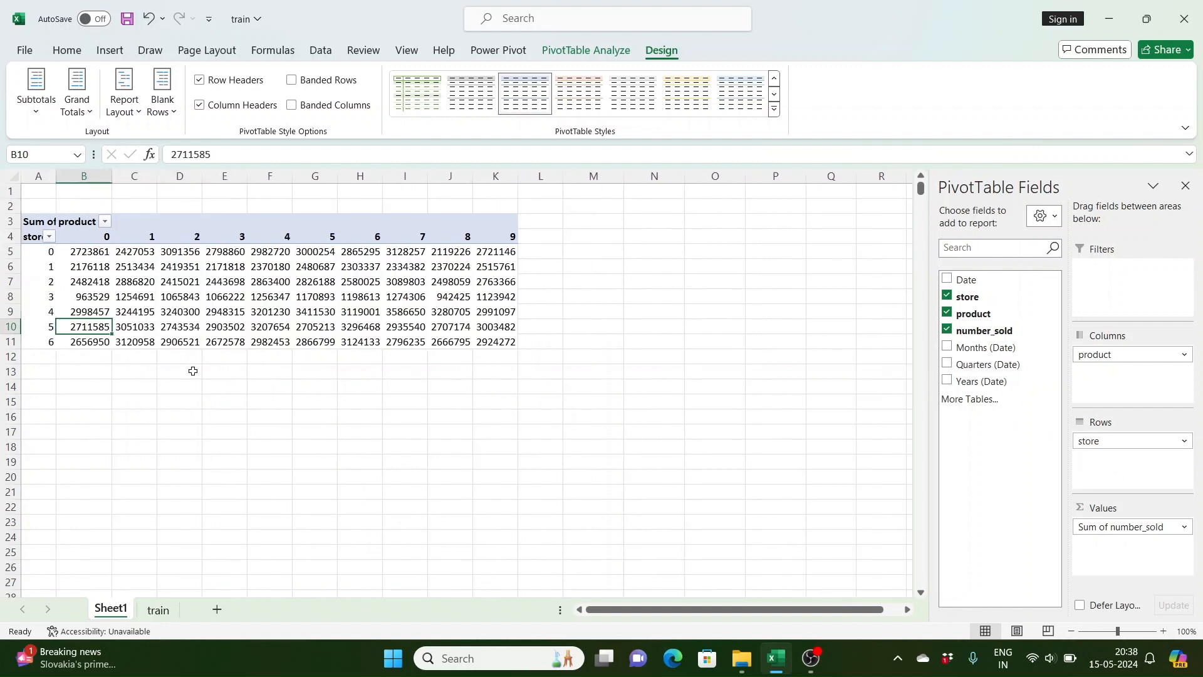
# Step: Insert a Date timeline, place it beside the pivot table and enlarge it to about 5.08 × 10.39 cm
pyautogui.click(592, 51)
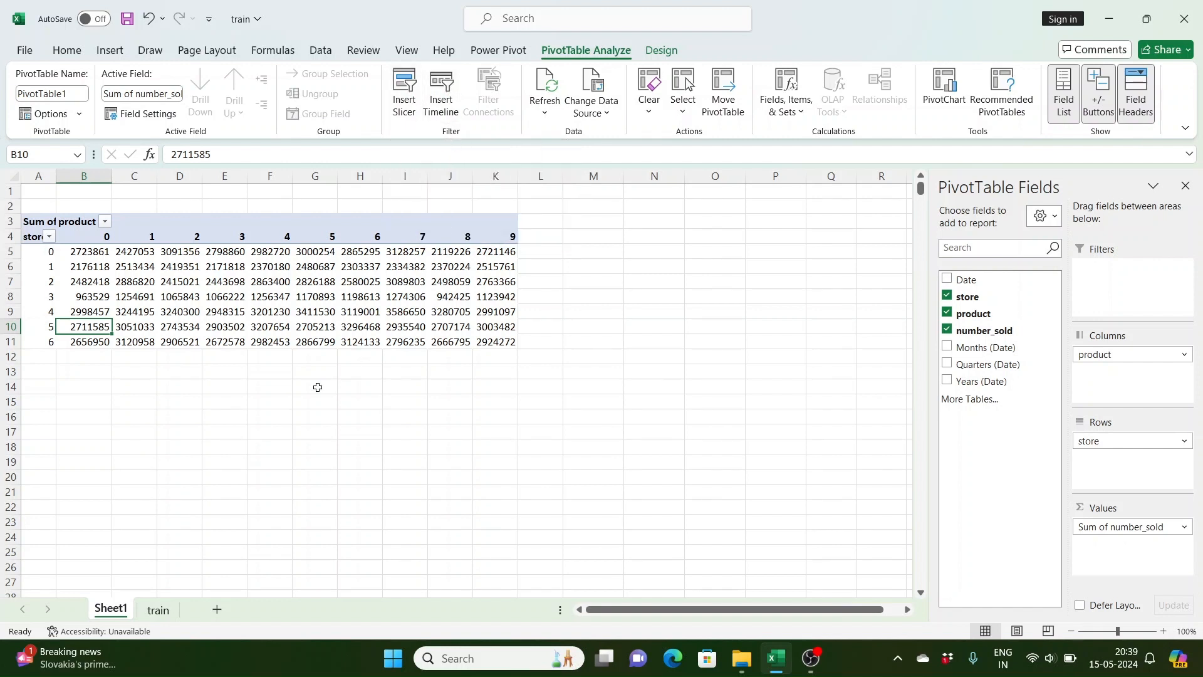
pyautogui.click(445, 101)
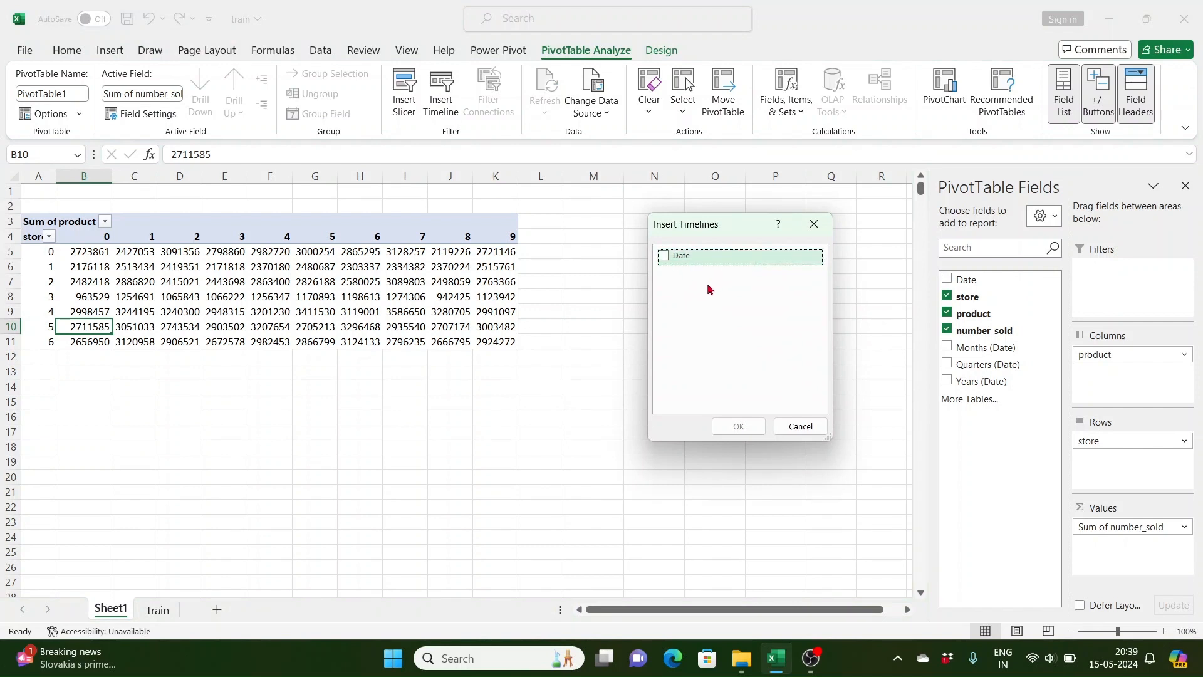
pyautogui.click(665, 258)
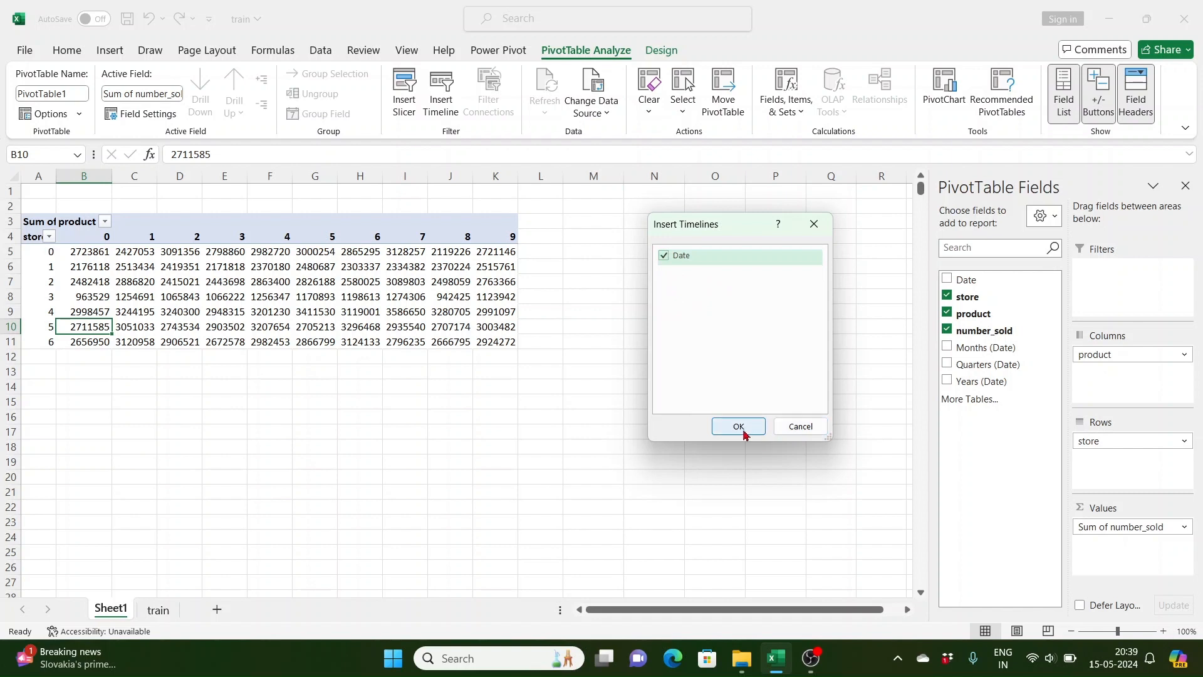
pyautogui.click(738, 427)
pyautogui.moveTo(561, 345); pyautogui.dragTo(777, 212)
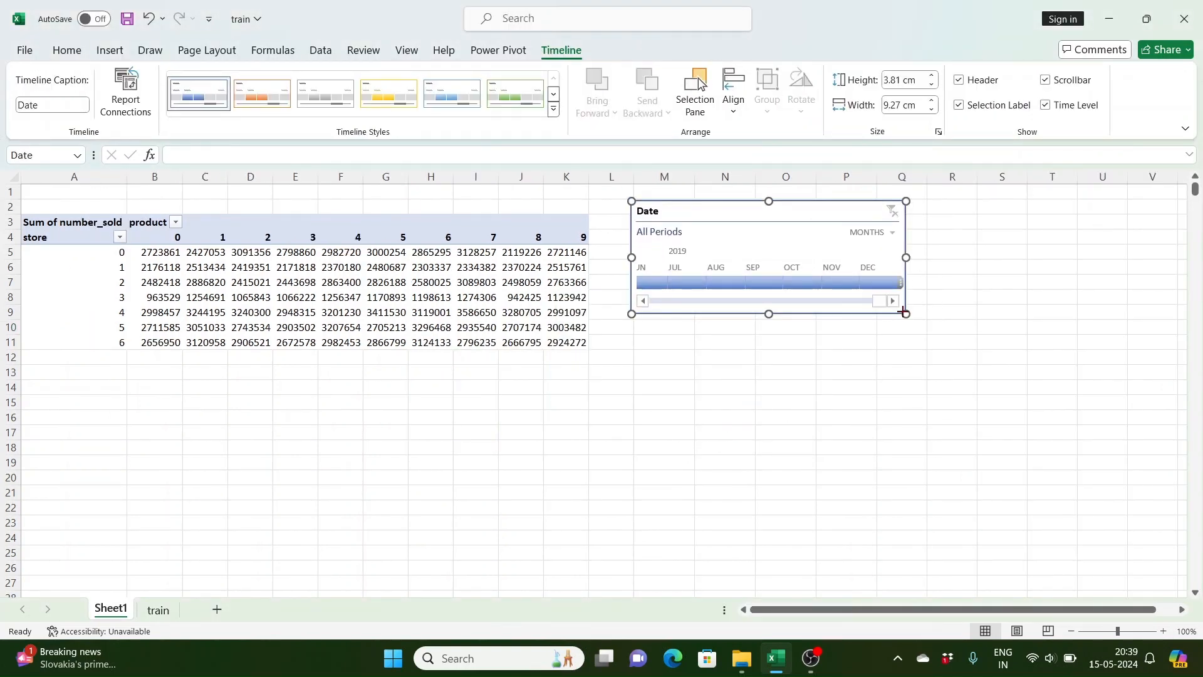
pyautogui.moveTo(903, 312); pyautogui.dragTo(938, 351)
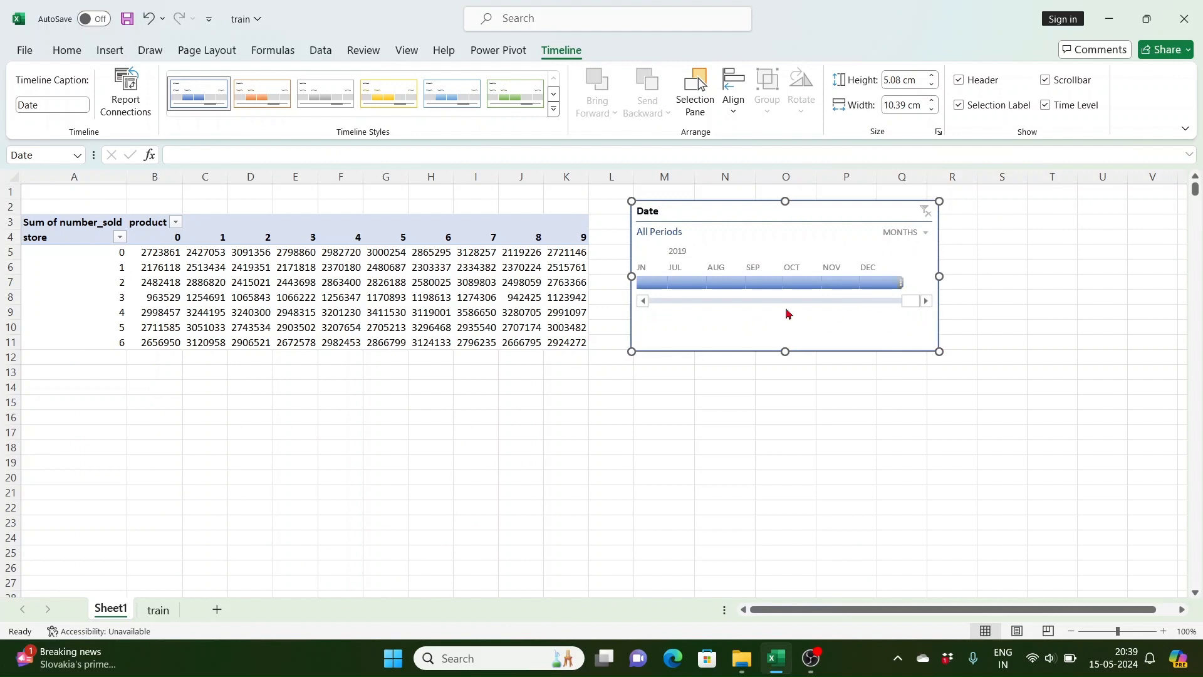
# Step: Scroll the timeline back to 2010 and switch its time level to quarters
pyautogui.moveTo(907, 305); pyautogui.dragTo(668, 310)
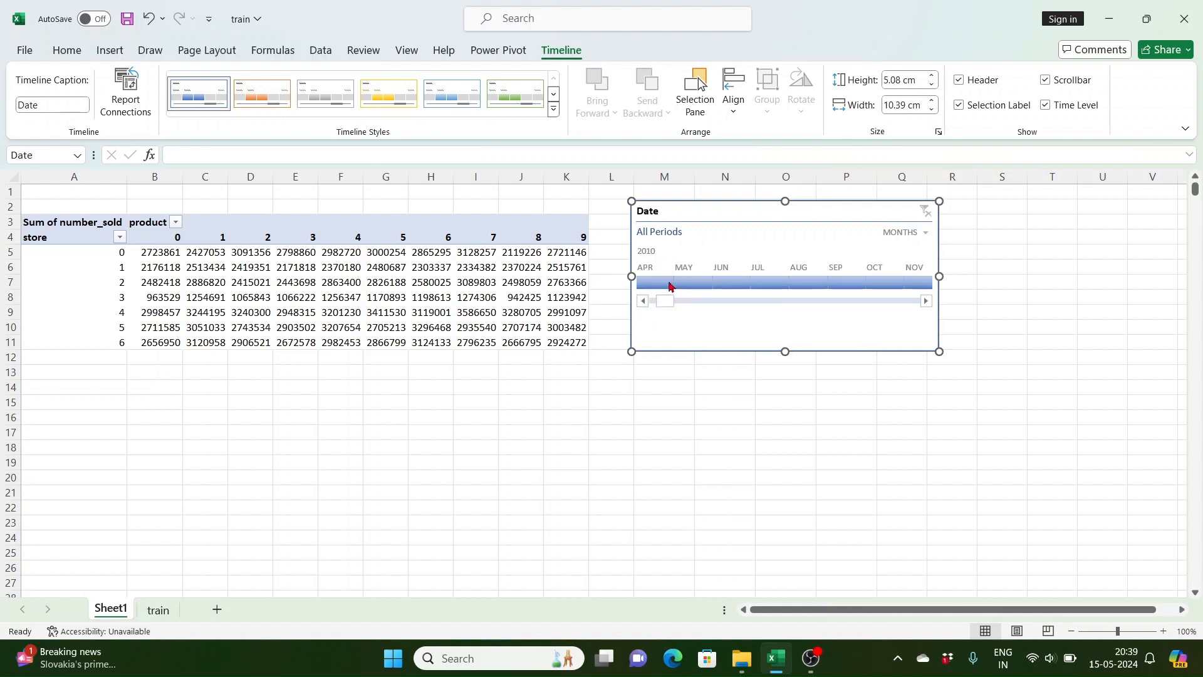
pyautogui.click(926, 234)
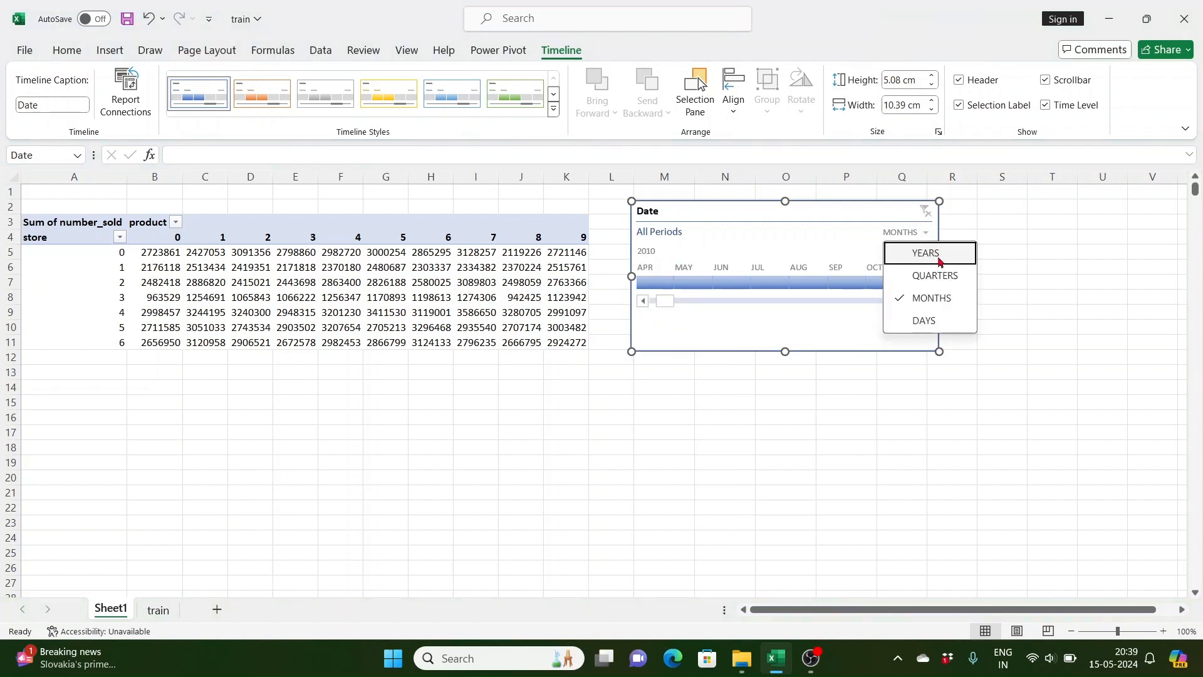
pyautogui.click(926, 277)
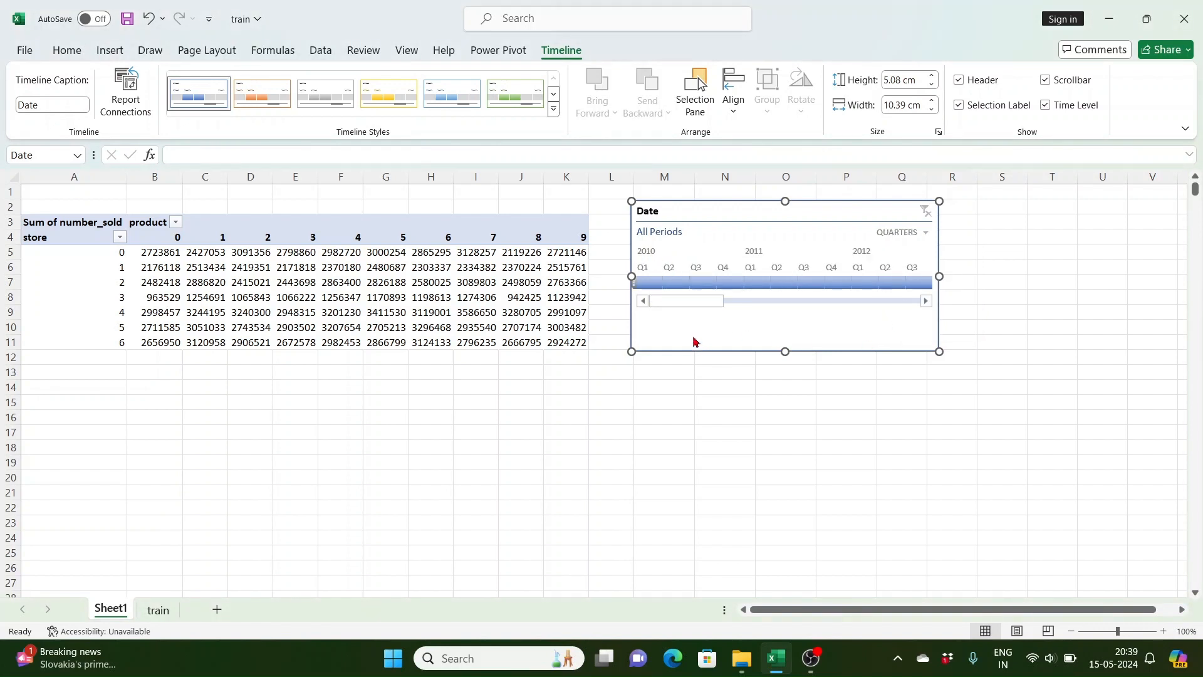
# Step: Filter the timeline to the period Q2 2010 through Q1 2012
pyautogui.click(675, 283)
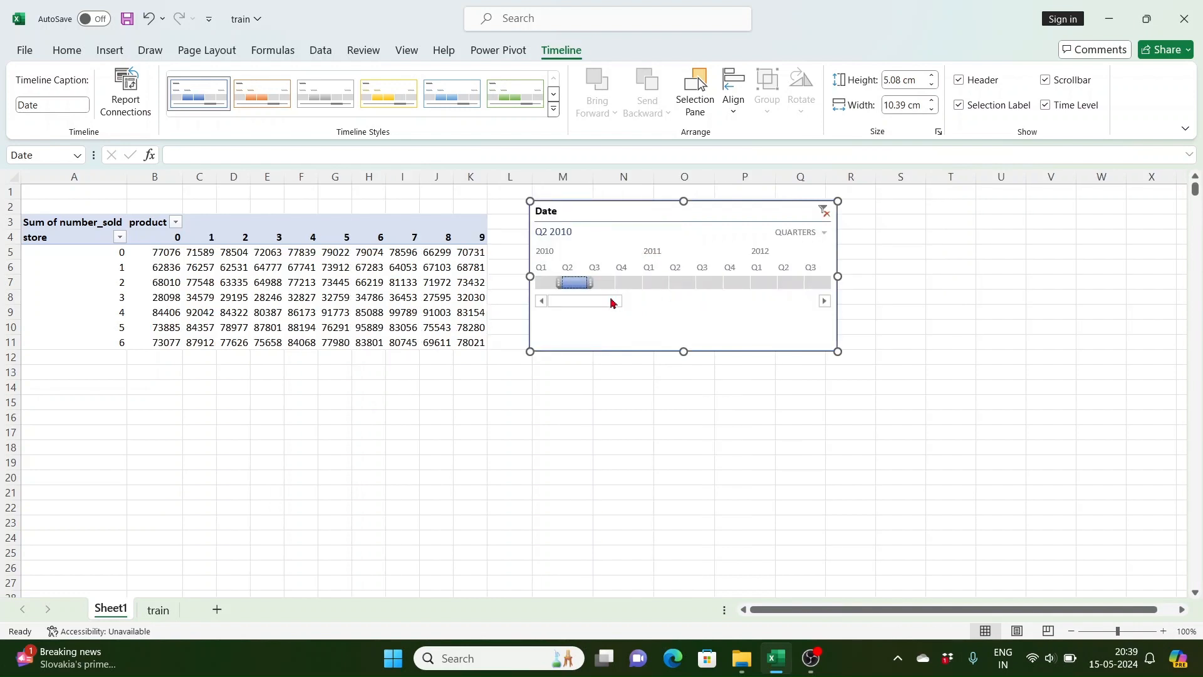
pyautogui.moveTo(590, 283); pyautogui.dragTo(639, 289)
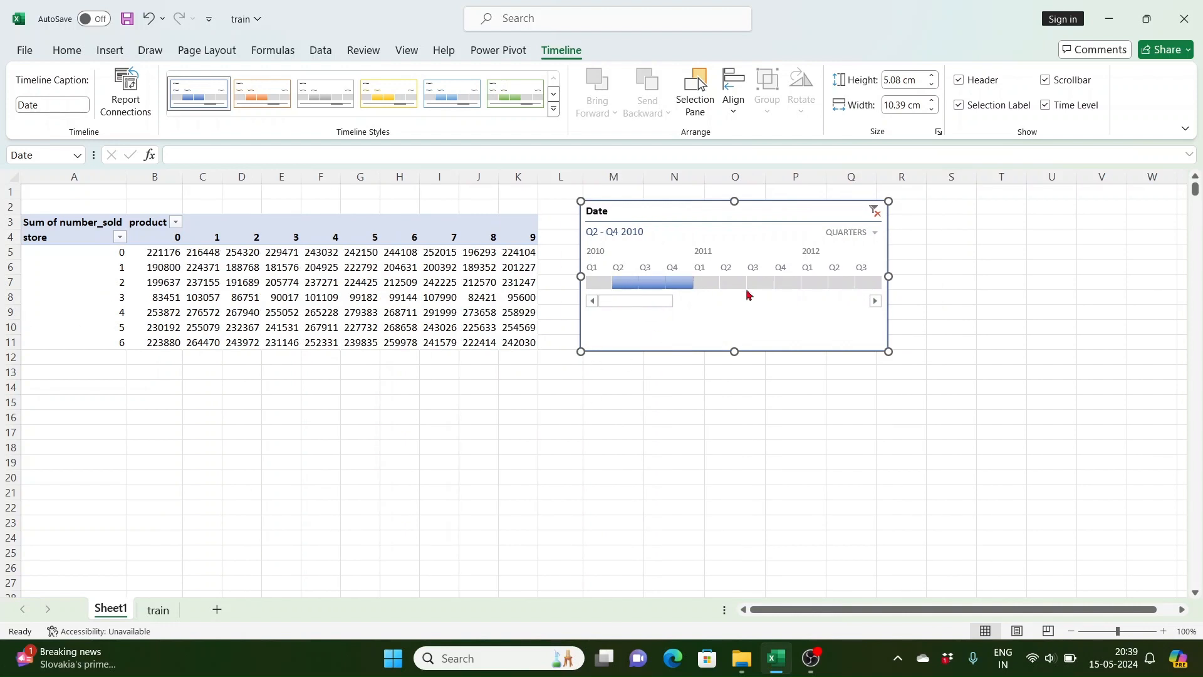
pyautogui.moveTo(696, 288); pyautogui.dragTo(829, 283)
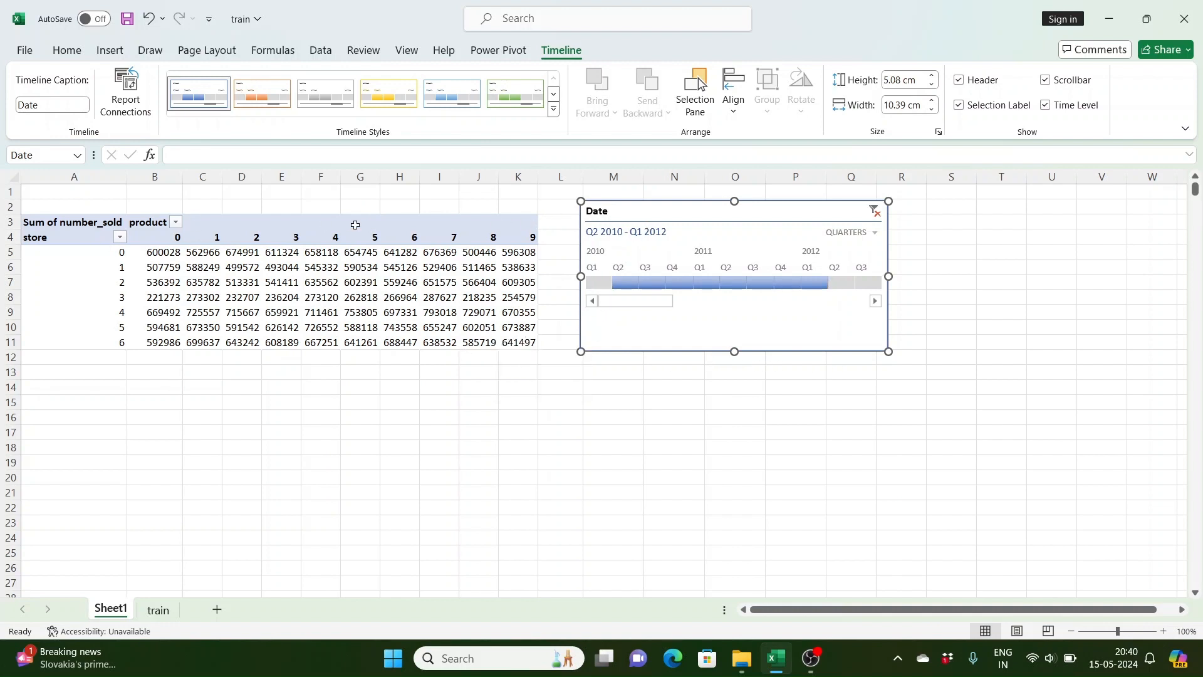
pyautogui.click(423, 252)
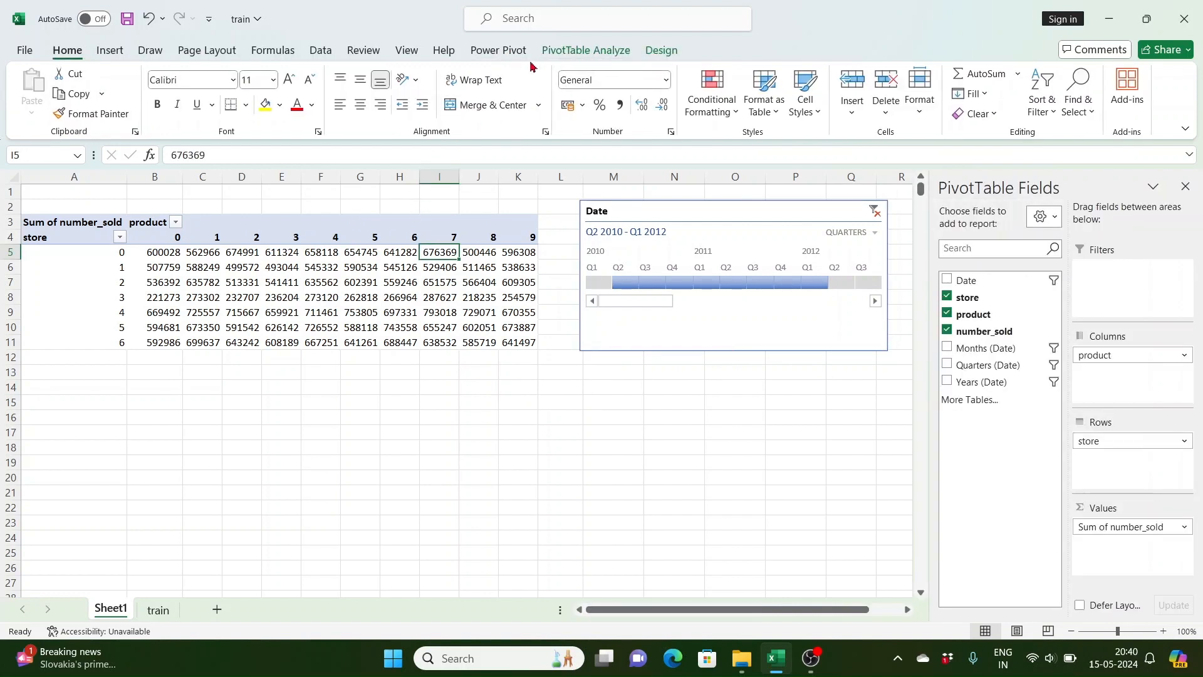
# Step: Insert a product slicer for the pivot table and place it below the timeline
pyautogui.click(592, 50)
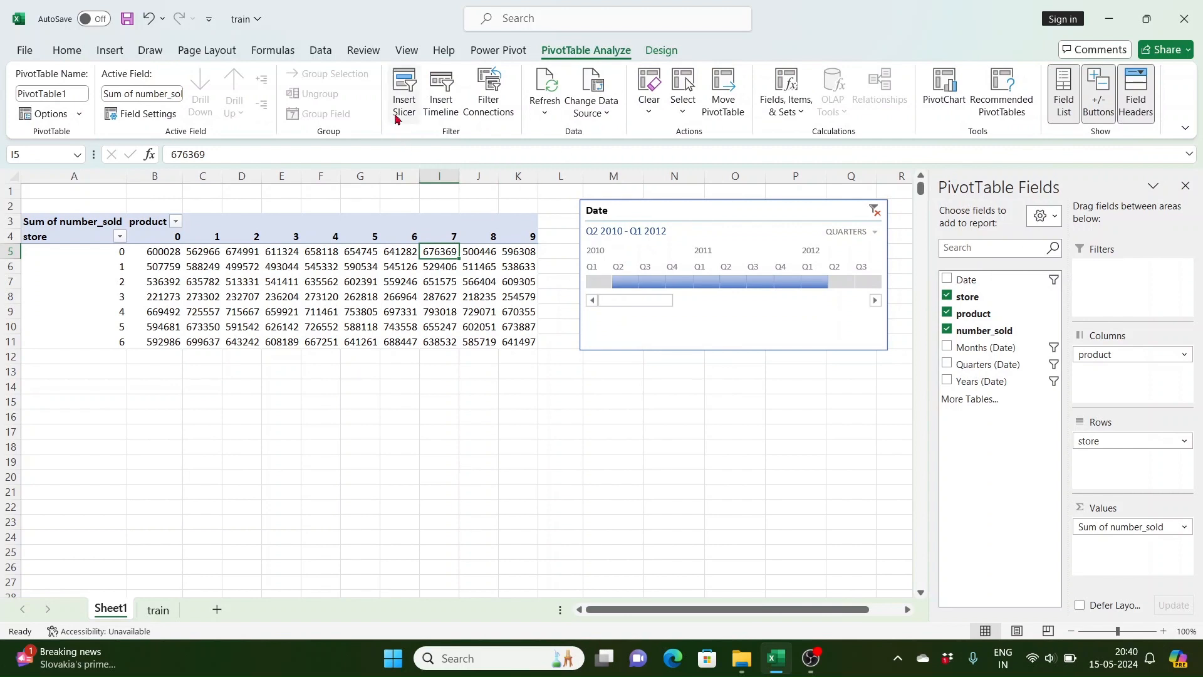
pyautogui.click(406, 89)
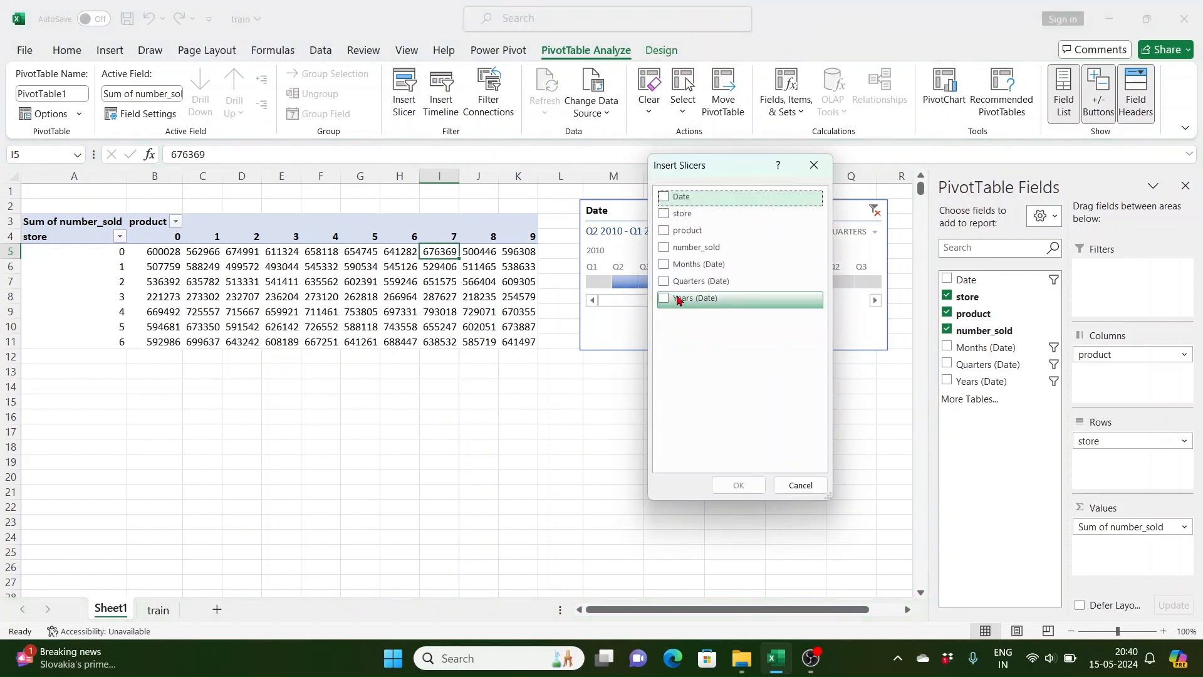
pyautogui.click(664, 230)
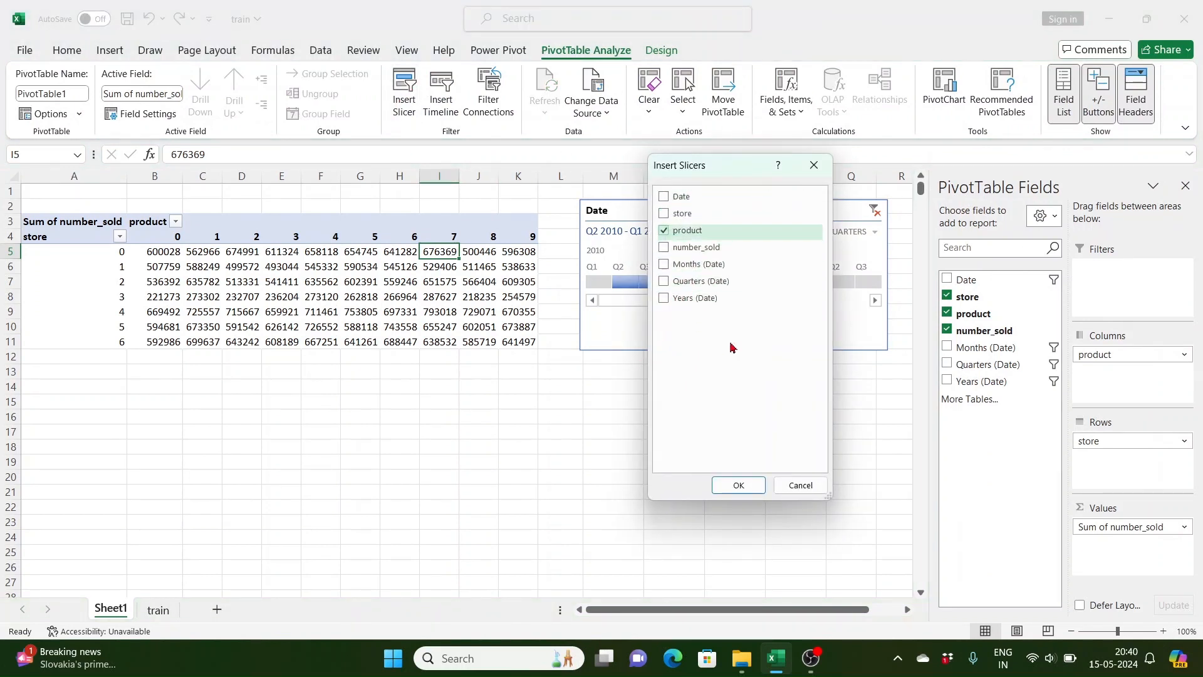
pyautogui.click(739, 486)
pyautogui.moveTo(462, 302); pyautogui.dragTo(702, 374)
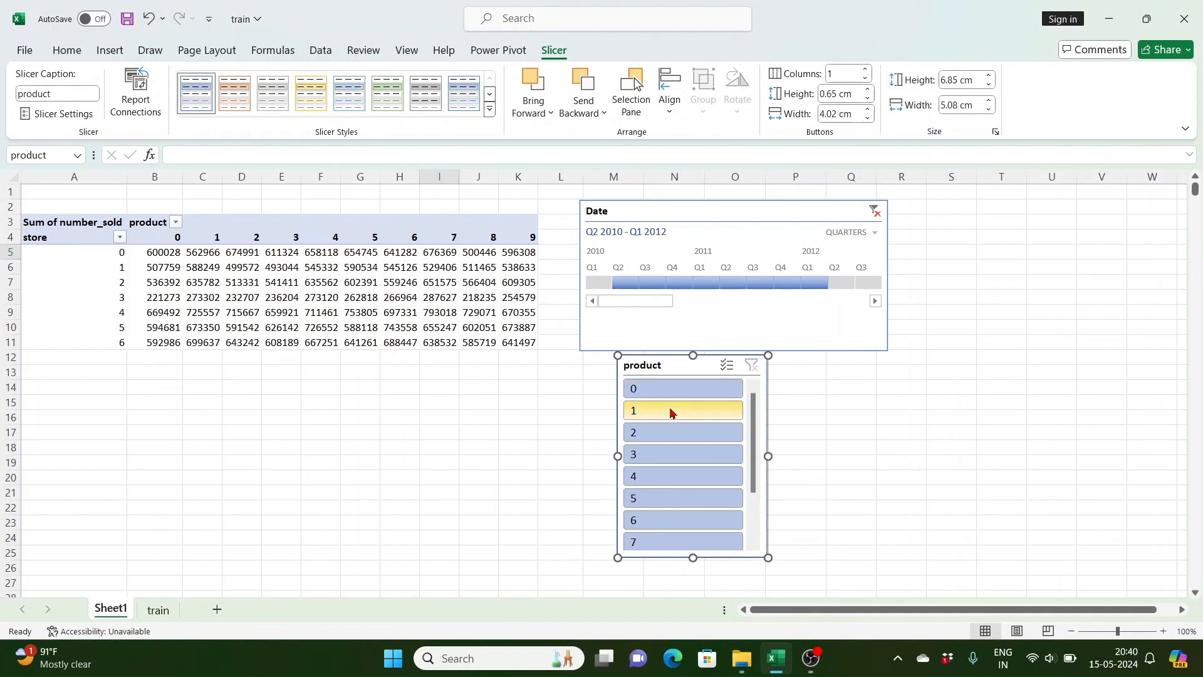
# Step: Select products 1 and 3 in the slicer and move the slicer beside the timeline
pyautogui.click(670, 412)
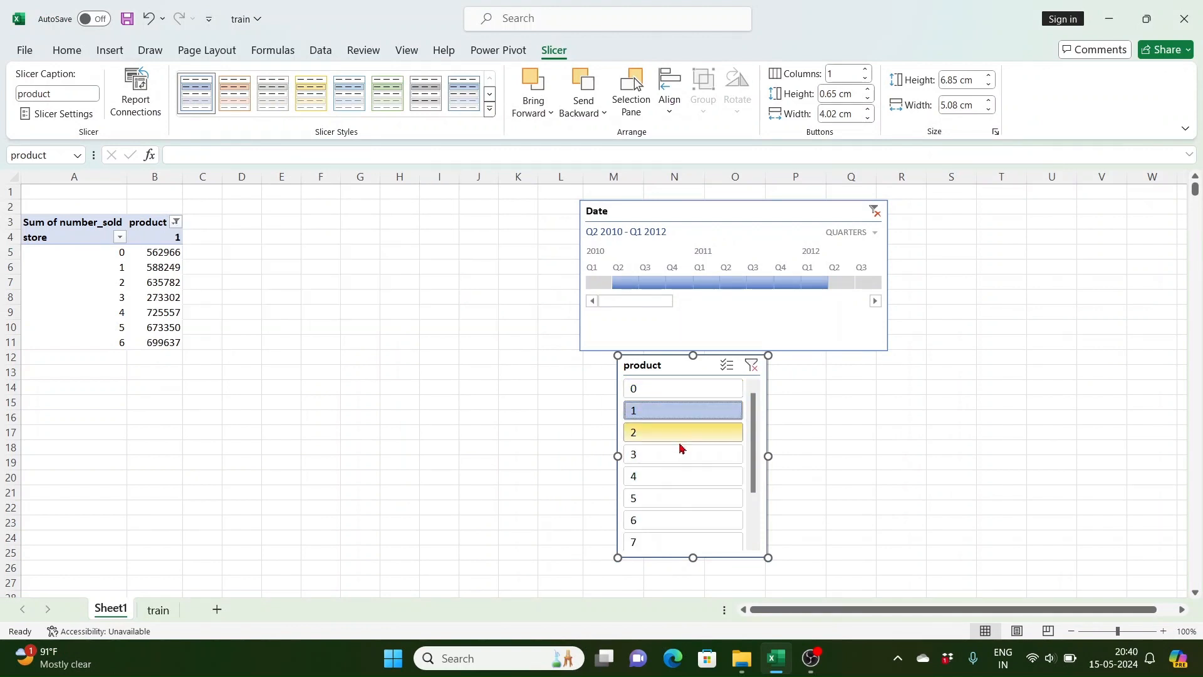
pyautogui.keyDown('ctrl'); pyautogui.click(678, 464); pyautogui.keyUp('ctrl')
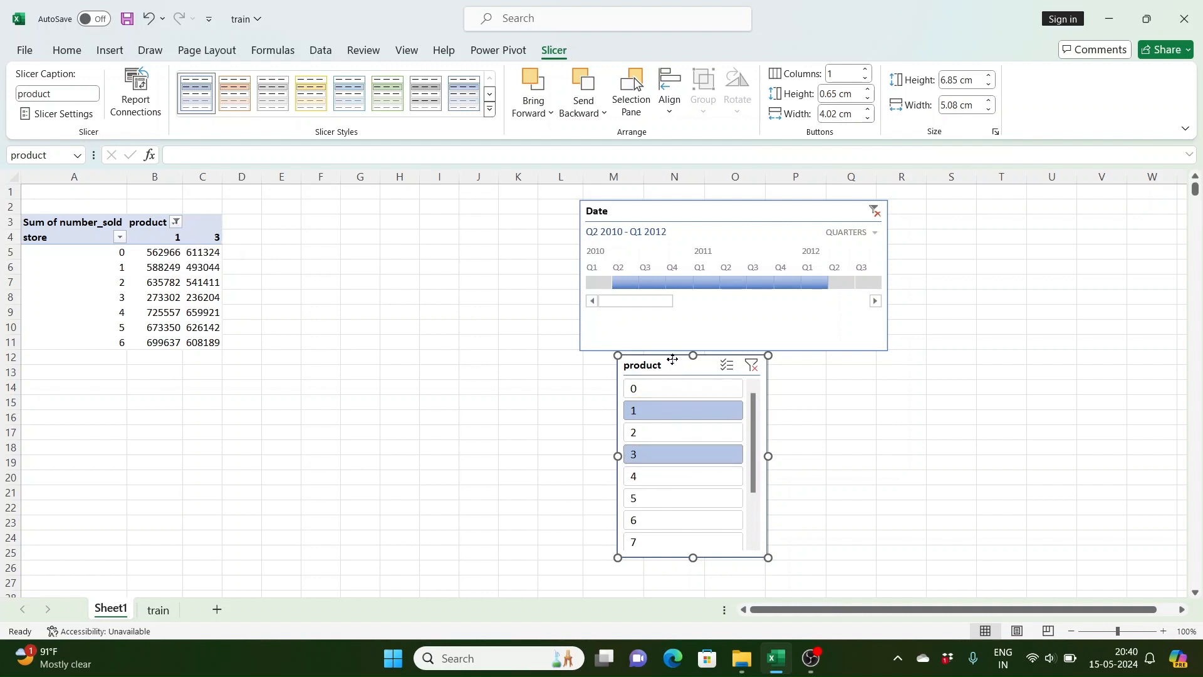
pyautogui.moveTo(676, 366); pyautogui.dragTo(952, 212)
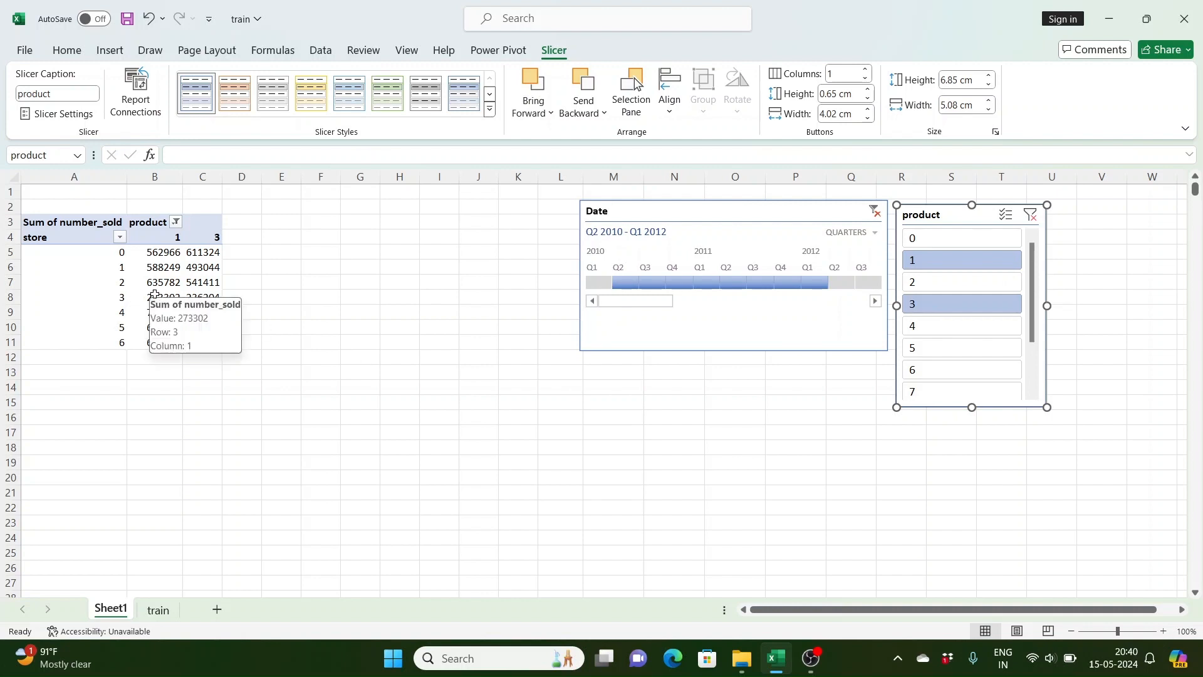
# Step: Narrow column A and slightly widen column B of the pivot table
pyautogui.click(133, 297)
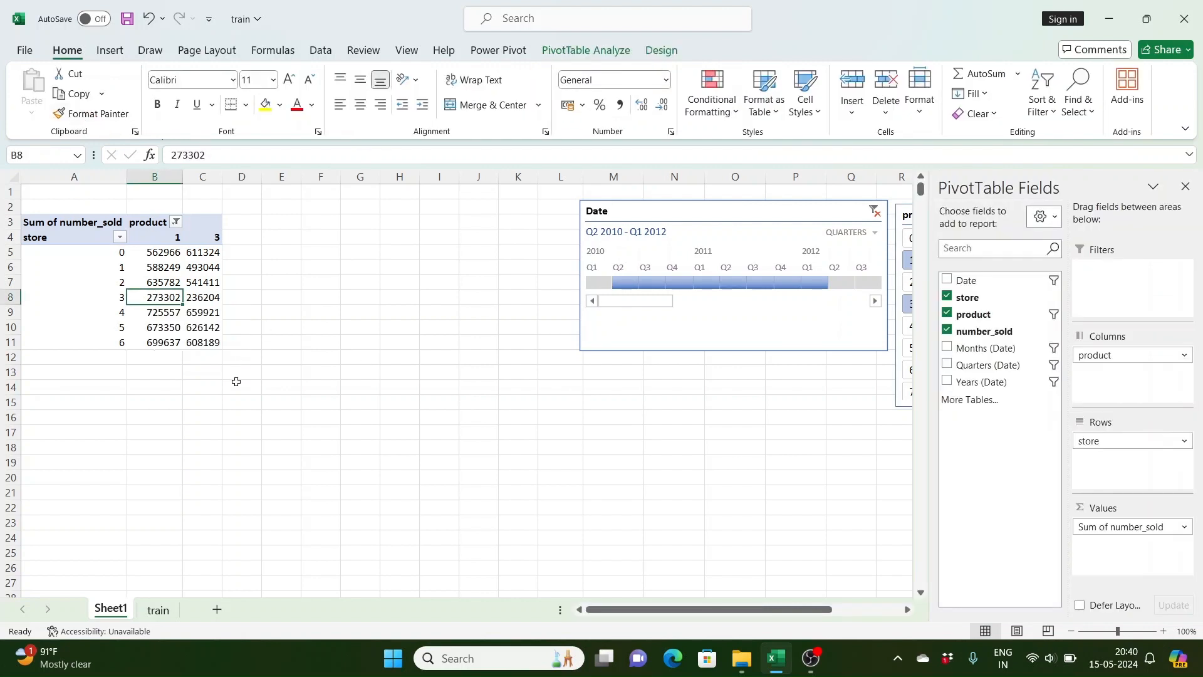
pyautogui.moveTo(126, 177); pyautogui.dragTo(75, 178)
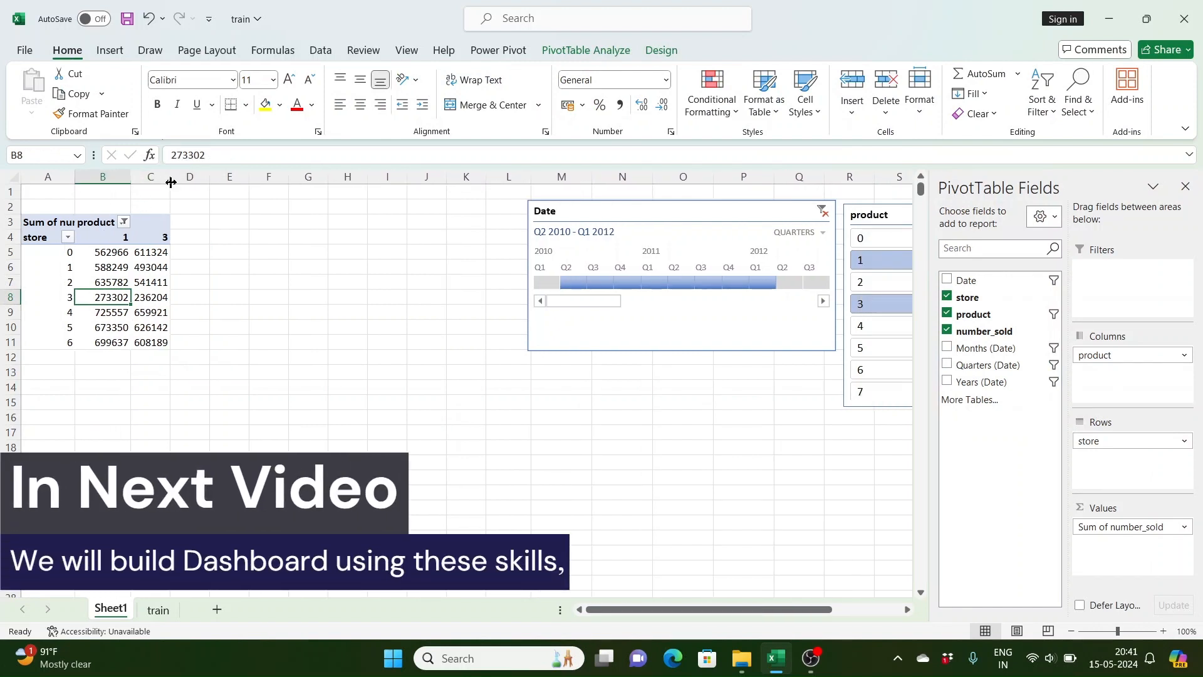
pyautogui.moveTo(170, 181); pyautogui.dragTo(183, 183)
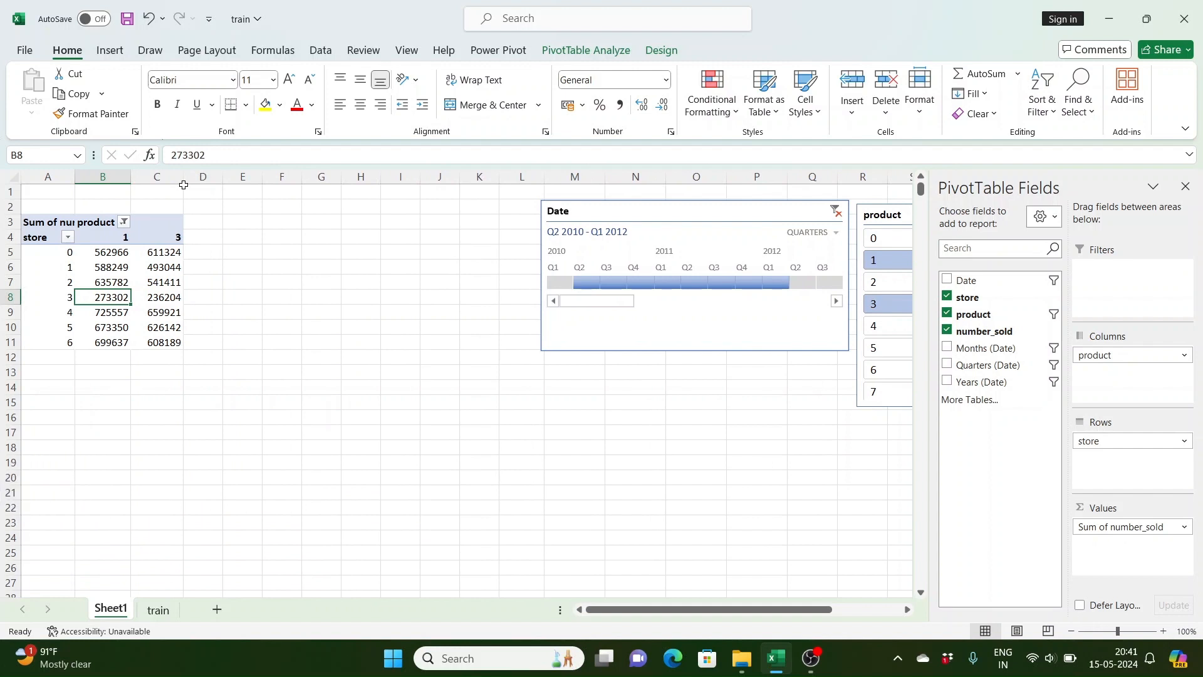